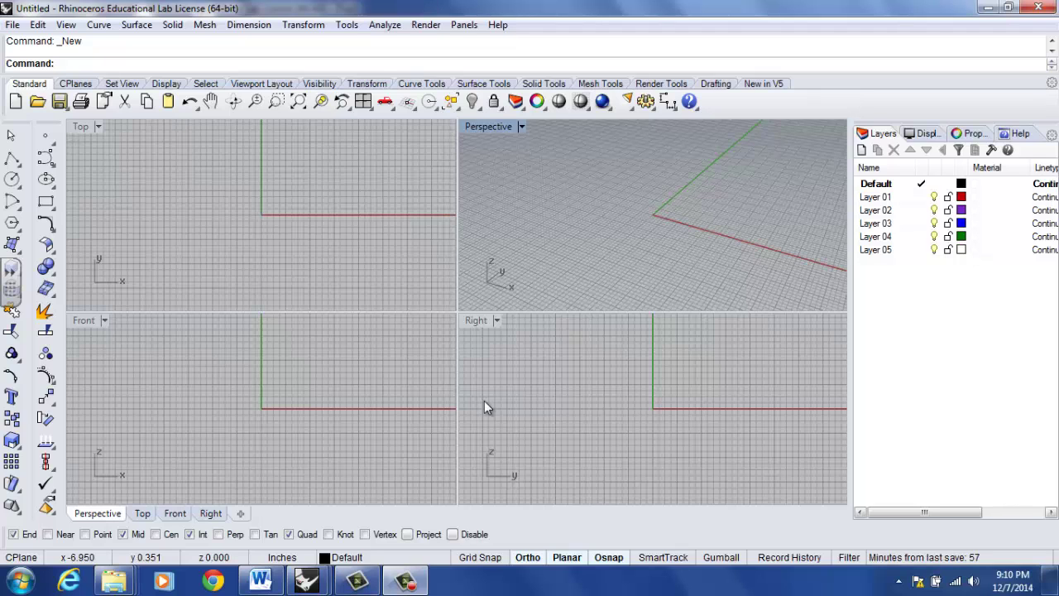
Draw a rectangle in the Top viewport from the origin to 6,6 and fit it in the view.
{"action": "left_click", "coordinate": [220, 237]}
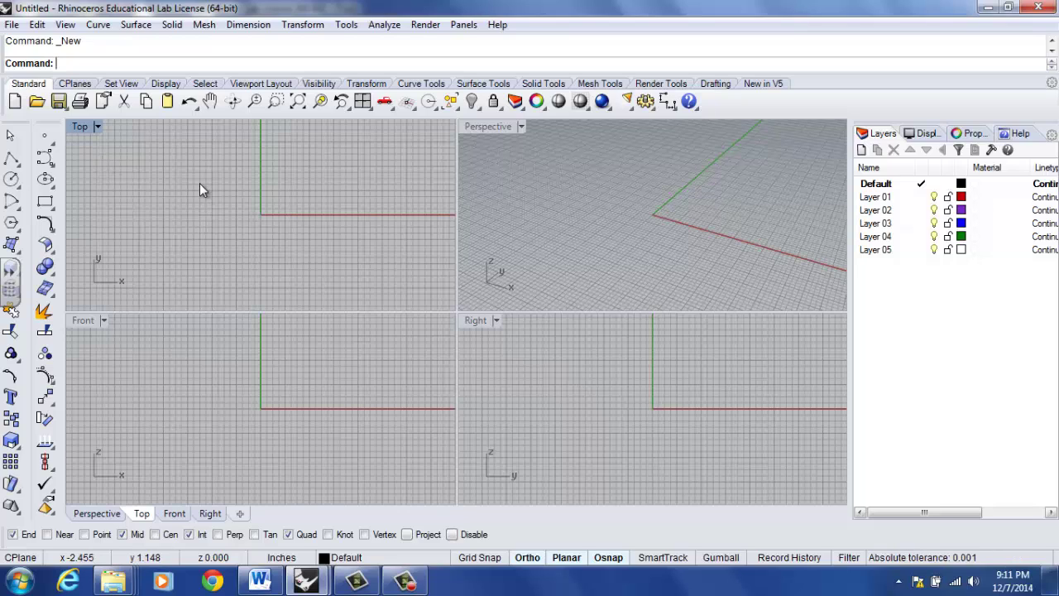
{"action": "type", "text": "Rectangle"}
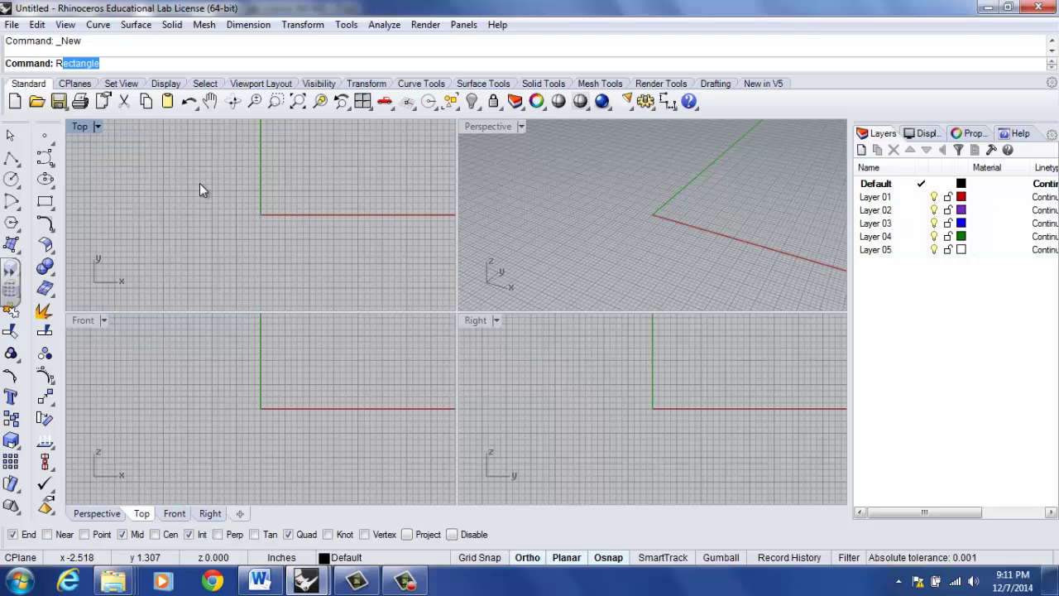
{"action": "key", "text": "Return"}
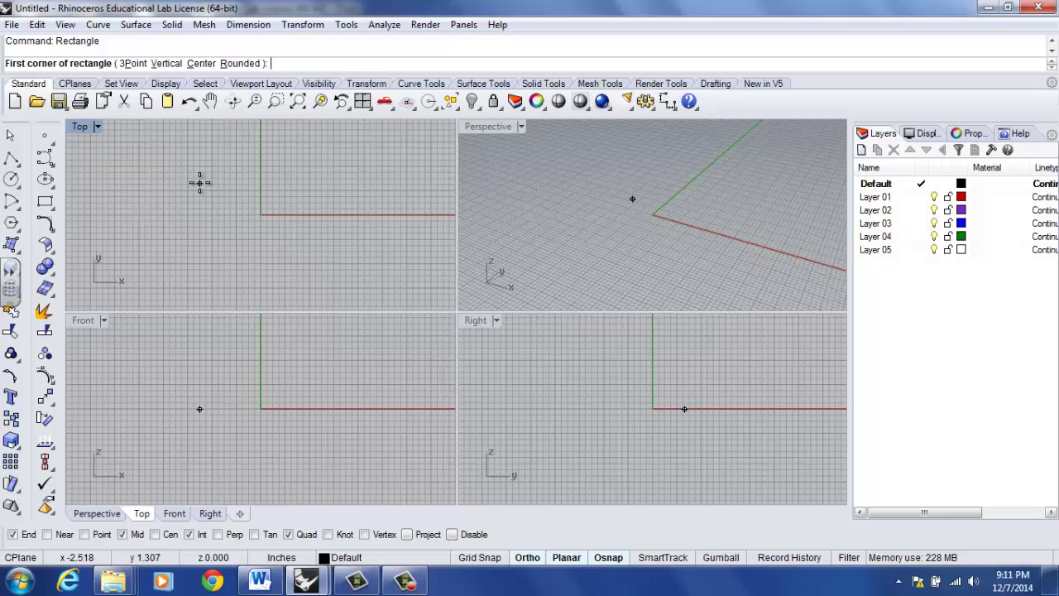
{"action": "type", "text": "0"}
{"action": "key", "text": "Return"}
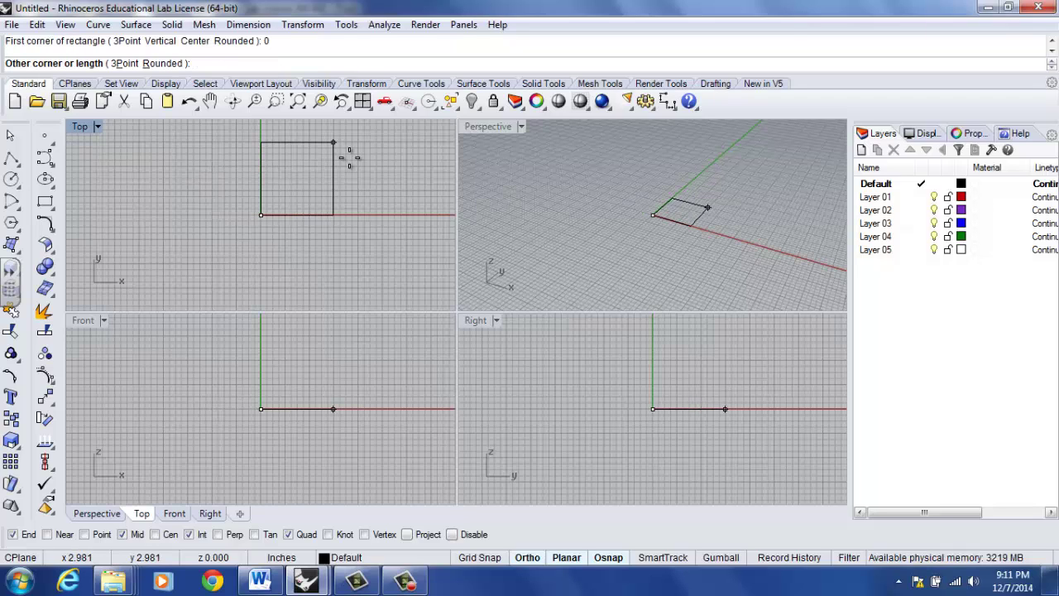
{"action": "type", "text": "6,6"}
{"action": "key", "text": "Return"}
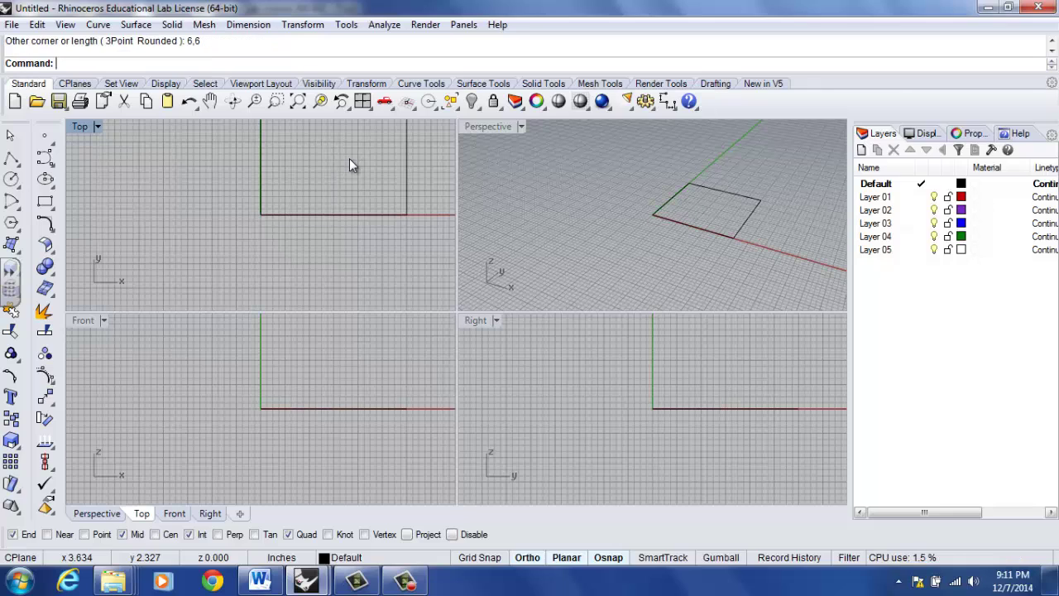
{"action": "left_click", "coordinate": [303, 110]}
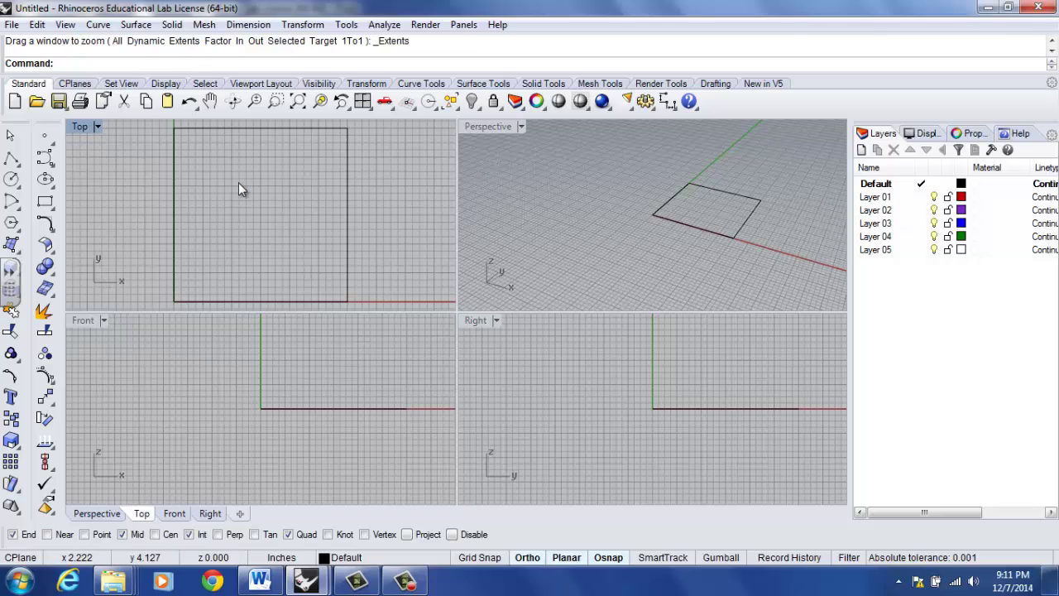
Place the image "tracing" as a background bitmap in the Top viewport, spanning the full length of the rectangle's lower edge.
{"action": "type", "text": "BackgroundBitmap"}
{"action": "key", "text": "Return"}
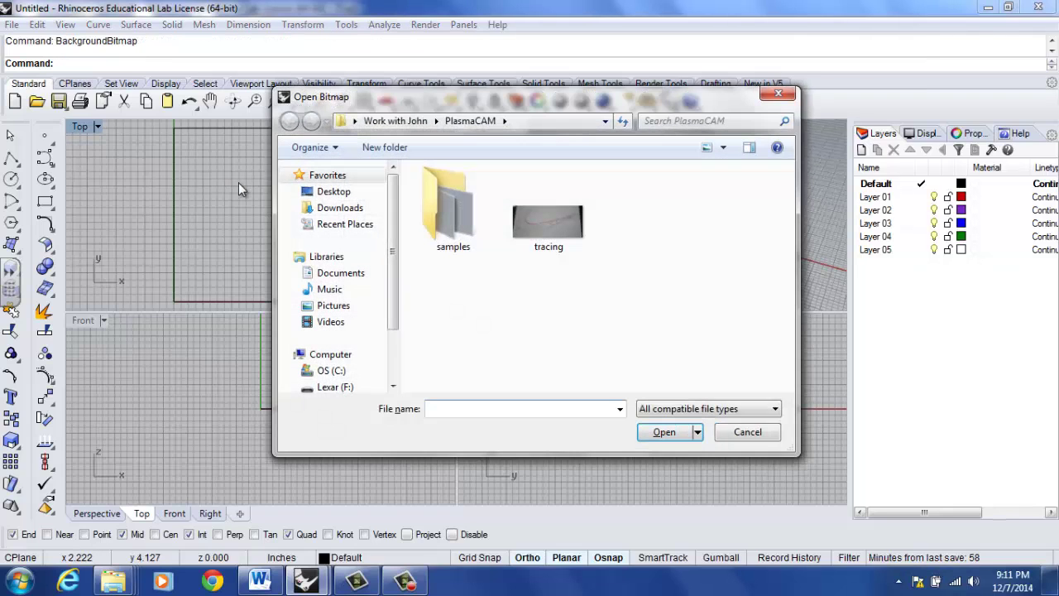
{"action": "left_click", "coordinate": [552, 230]}
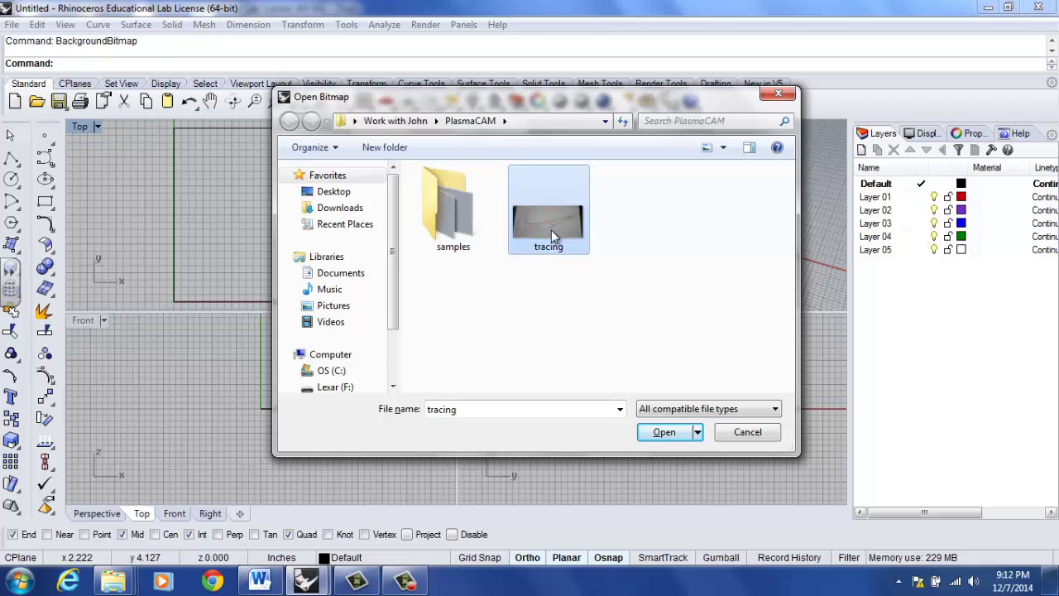
{"action": "left_click", "coordinate": [665, 433]}
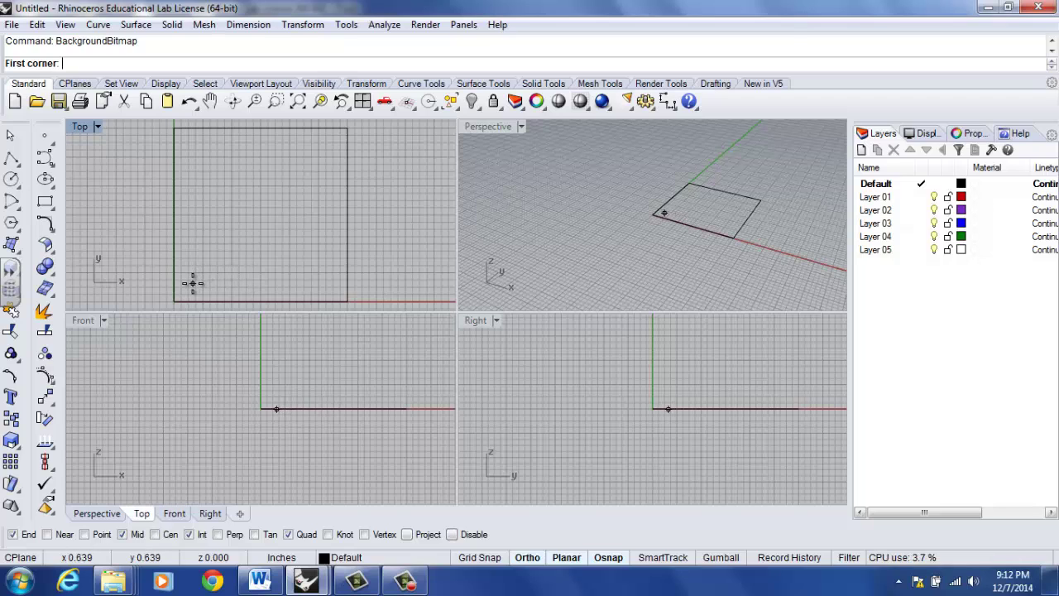
{"action": "left_click", "coordinate": [175, 300]}
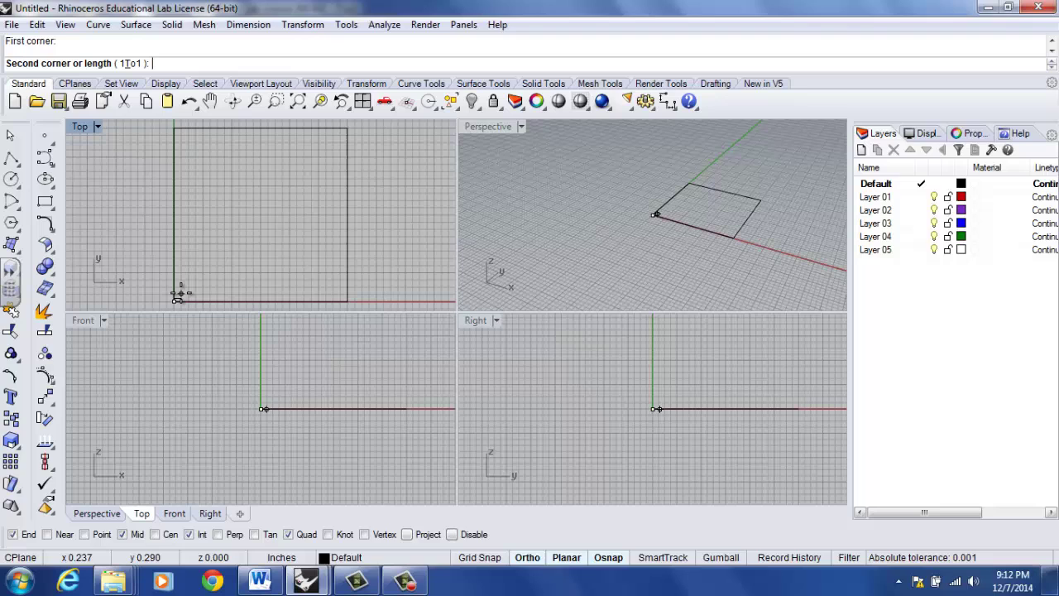
{"action": "left_click", "coordinate": [347, 300]}
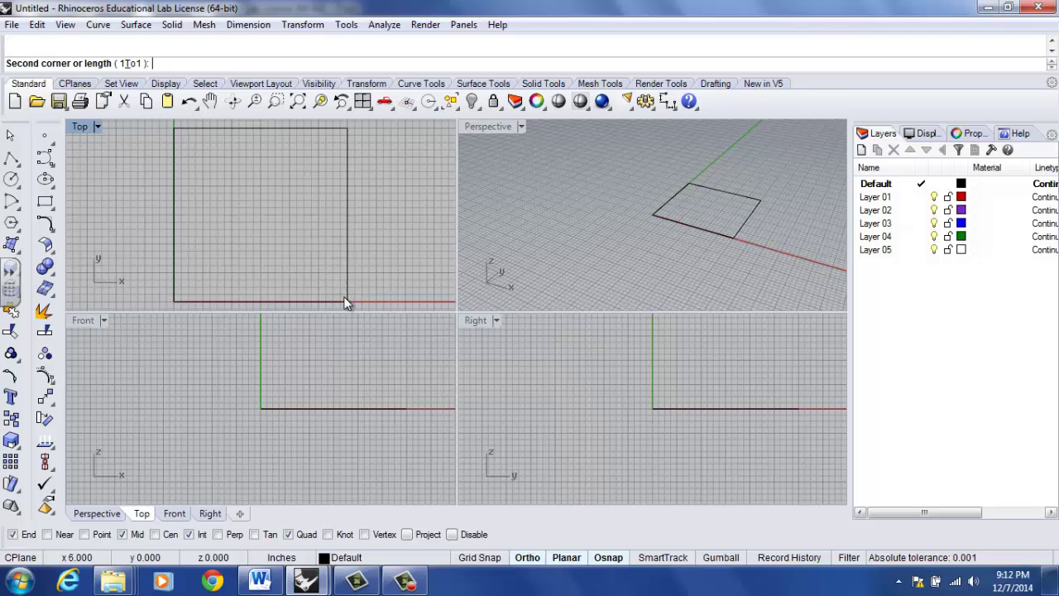
{"action": "key", "text": "Return"}
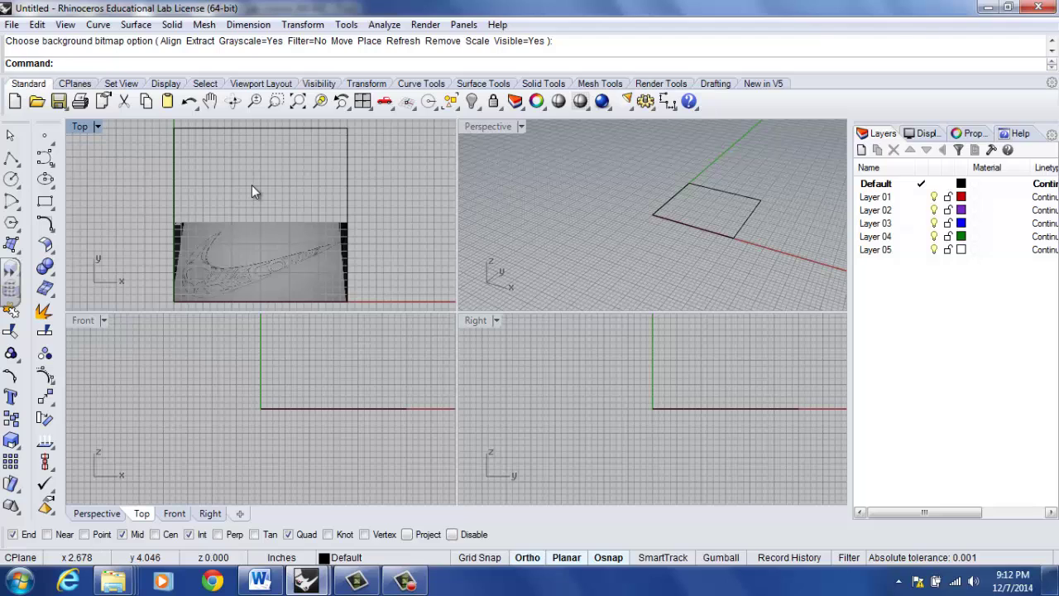
{"action": "left_click", "coordinate": [67, 24]}
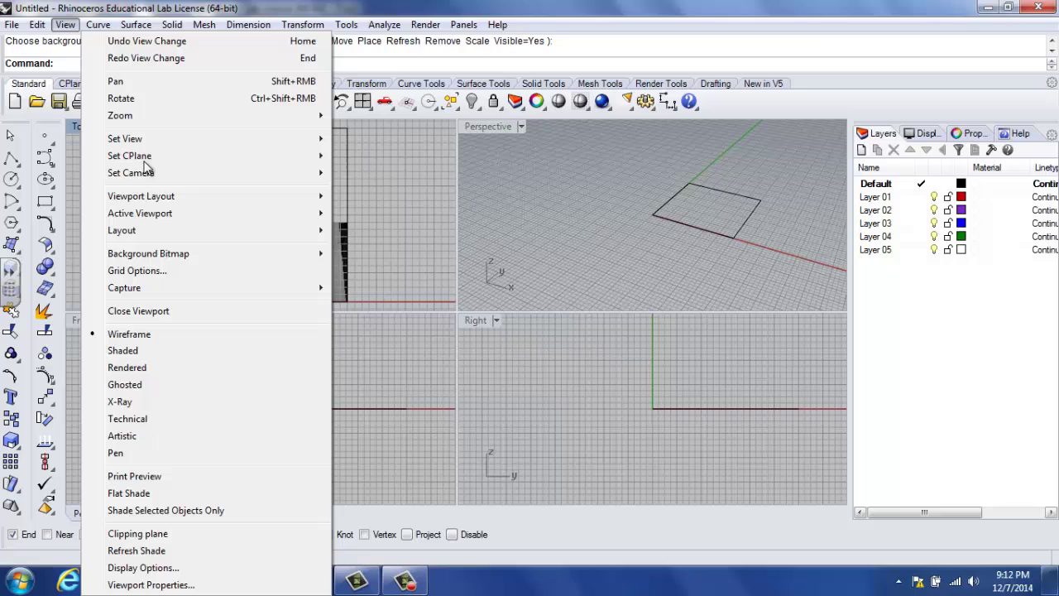
{"action": "mouse_move", "coordinate": [284, 255]}
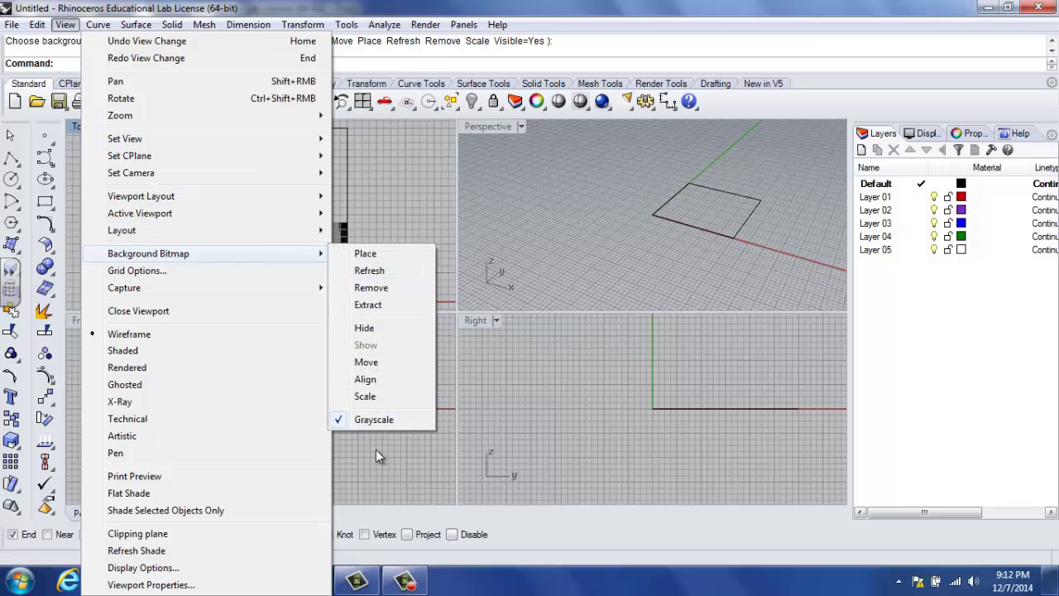
{"action": "left_click", "coordinate": [379, 421]}
{"action": "left_click", "coordinate": [419, 245]}
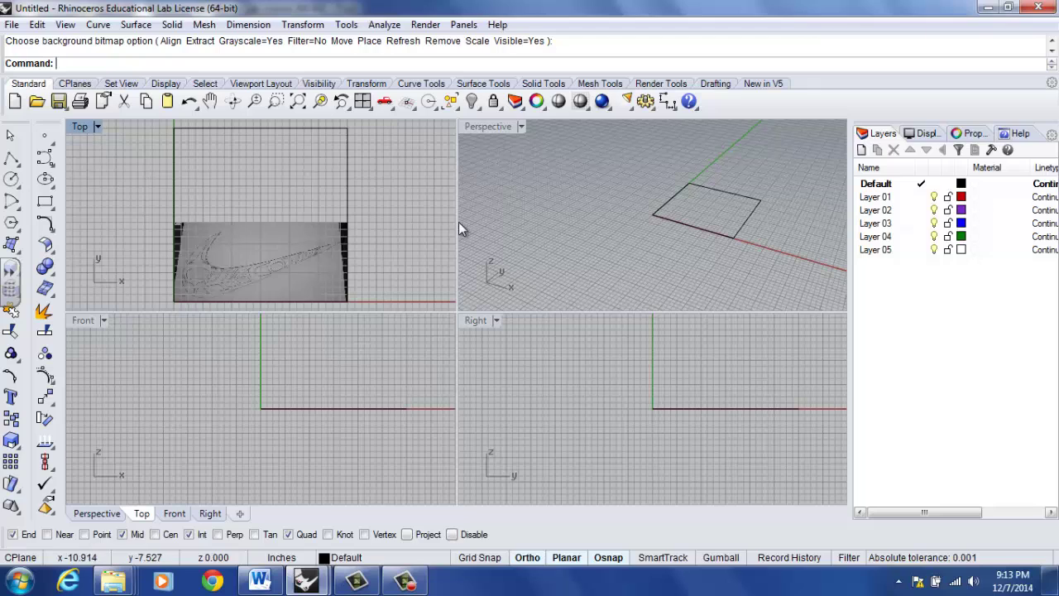
Widen the Top and Front viewports, and change the Front viewport to a second Top view zoomed to the extents.
{"action": "left_click_drag", "start_coordinate": [457, 219], "coordinate": [841, 293]}
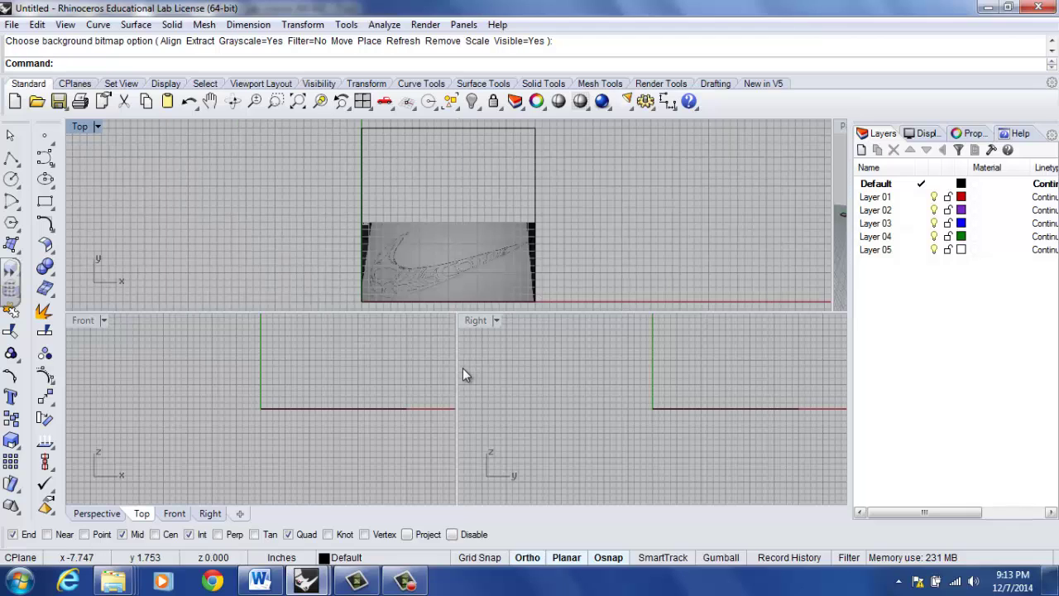
{"action": "left_click_drag", "start_coordinate": [458, 370], "coordinate": [830, 374]}
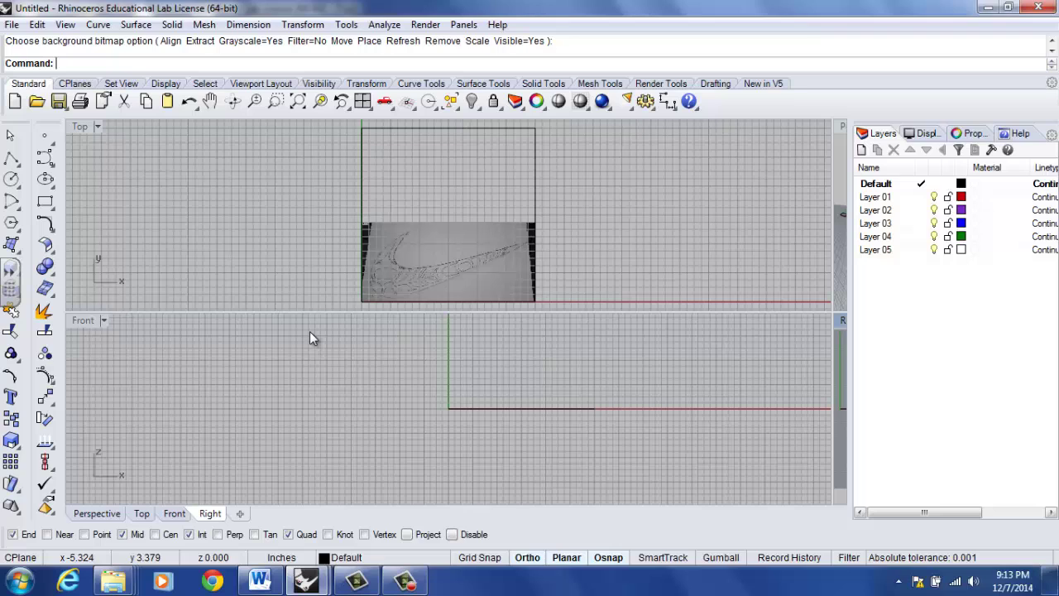
{"action": "left_click", "coordinate": [223, 377]}
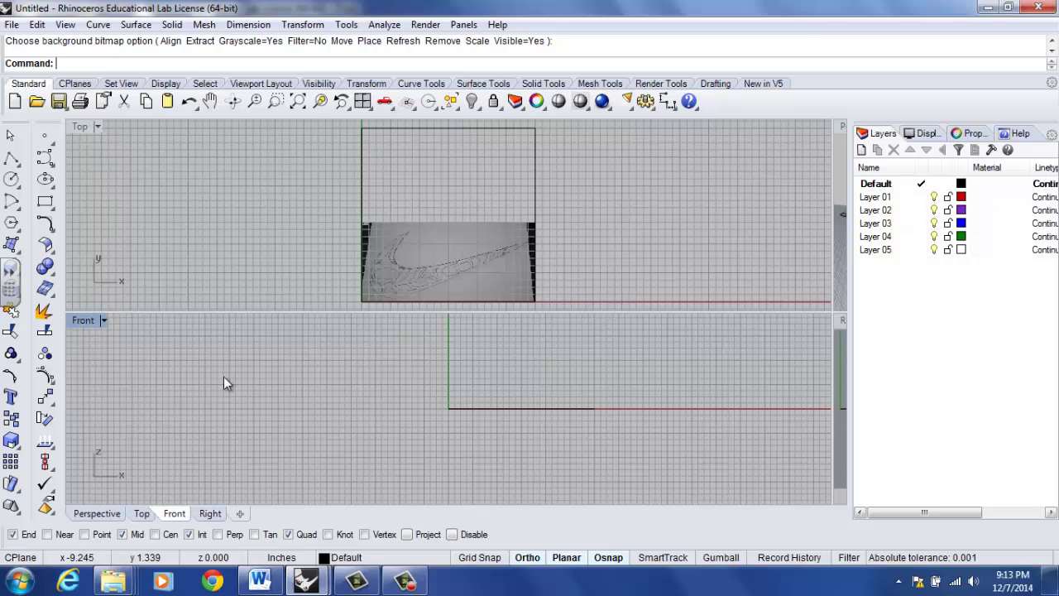
{"action": "left_click", "coordinate": [83, 321]}
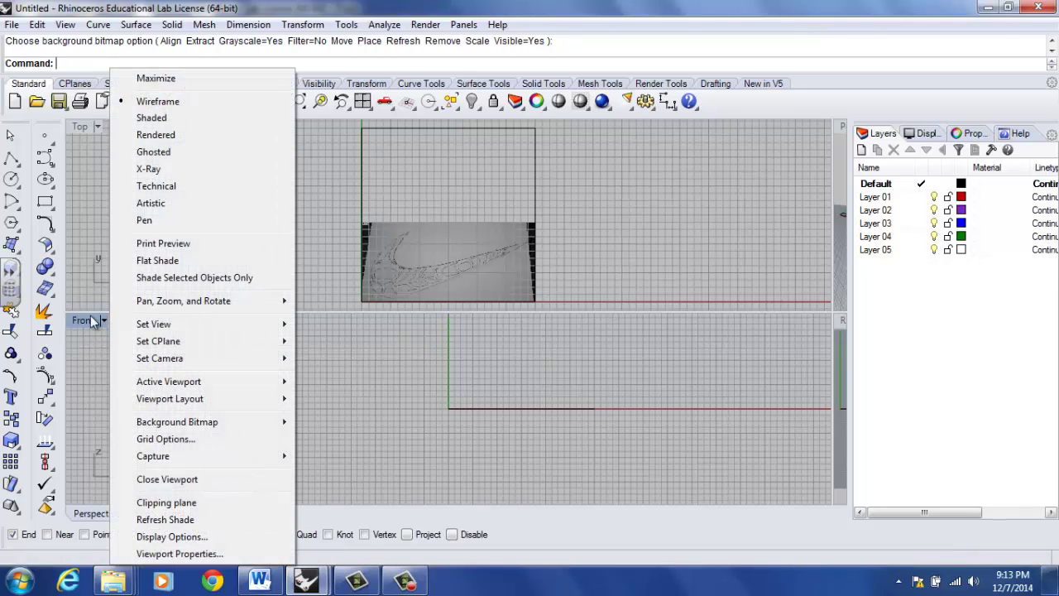
{"action": "mouse_move", "coordinate": [217, 325]}
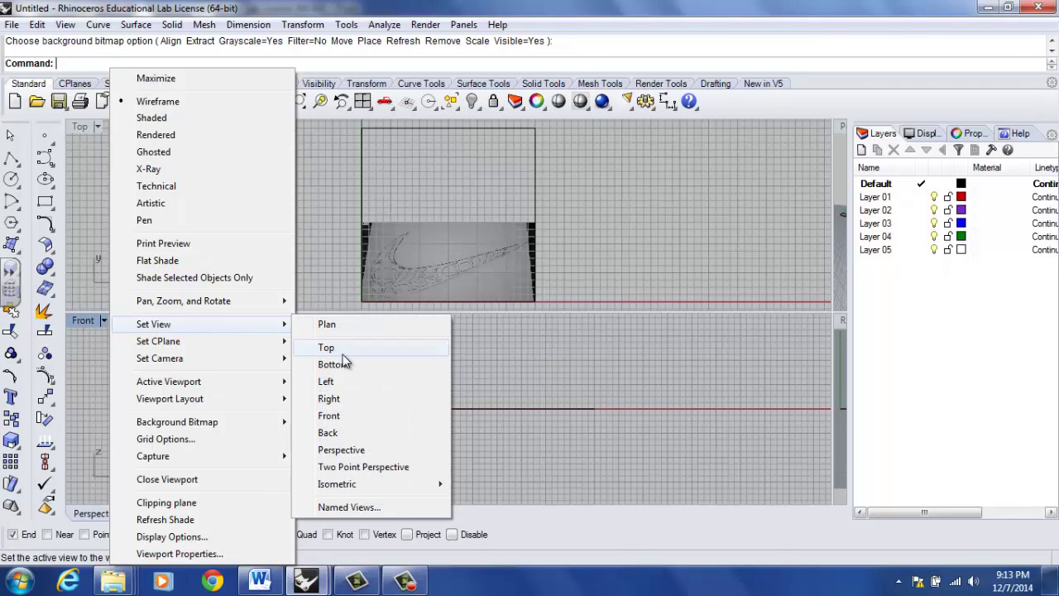
{"action": "left_click", "coordinate": [345, 353]}
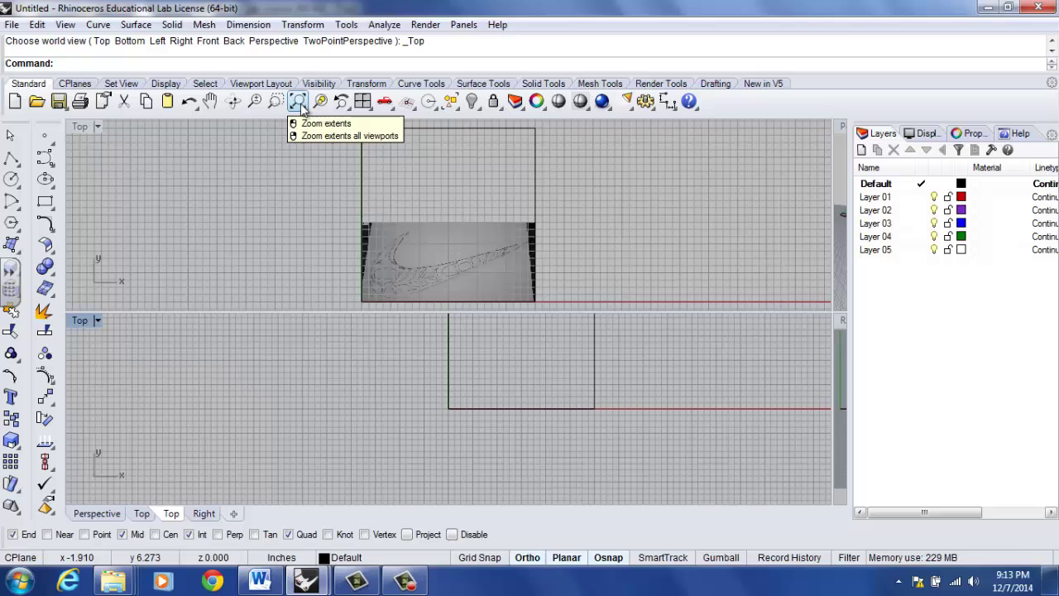
{"action": "left_click", "coordinate": [300, 103]}
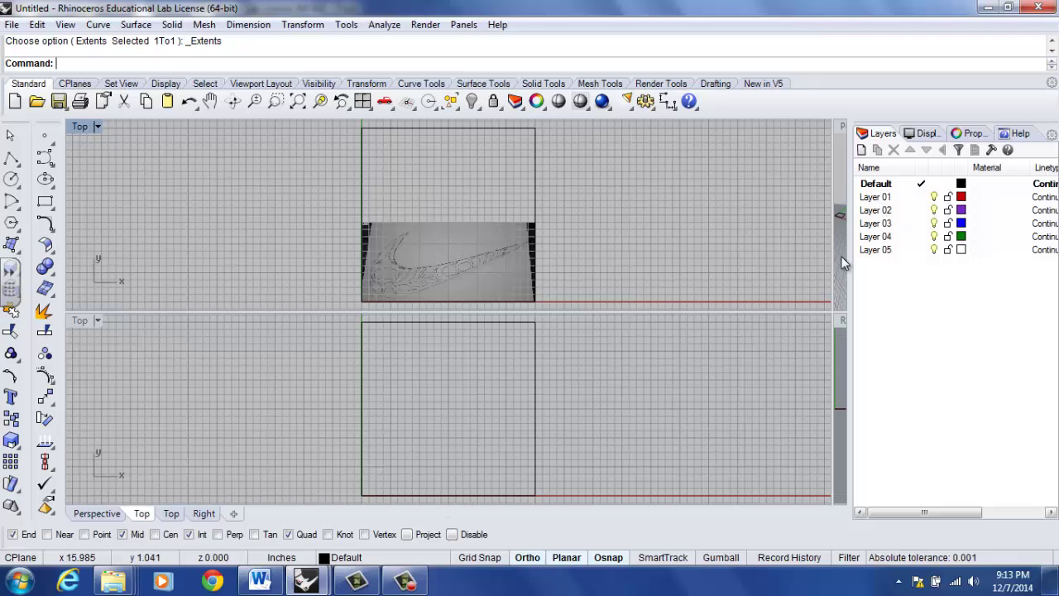
Make Layer 01 current and, with Ortho off, roughly trace the swoosh's upper inner edge from tip to tip with a control-point curve.
{"action": "left_click", "coordinate": [924, 197]}
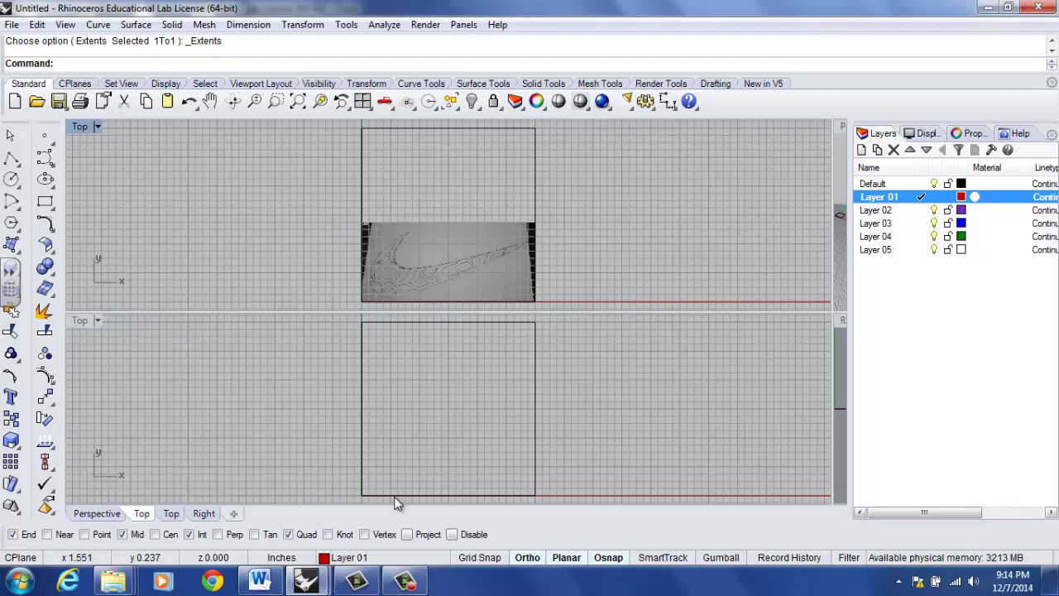
{"action": "left_click", "coordinate": [369, 559]}
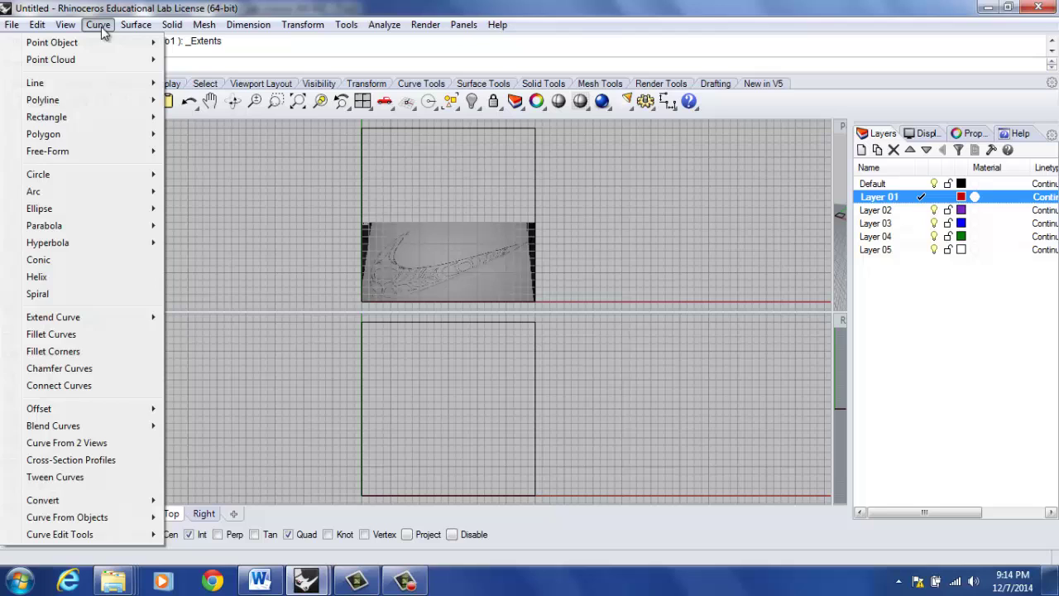
{"action": "mouse_move", "coordinate": [161, 156]}
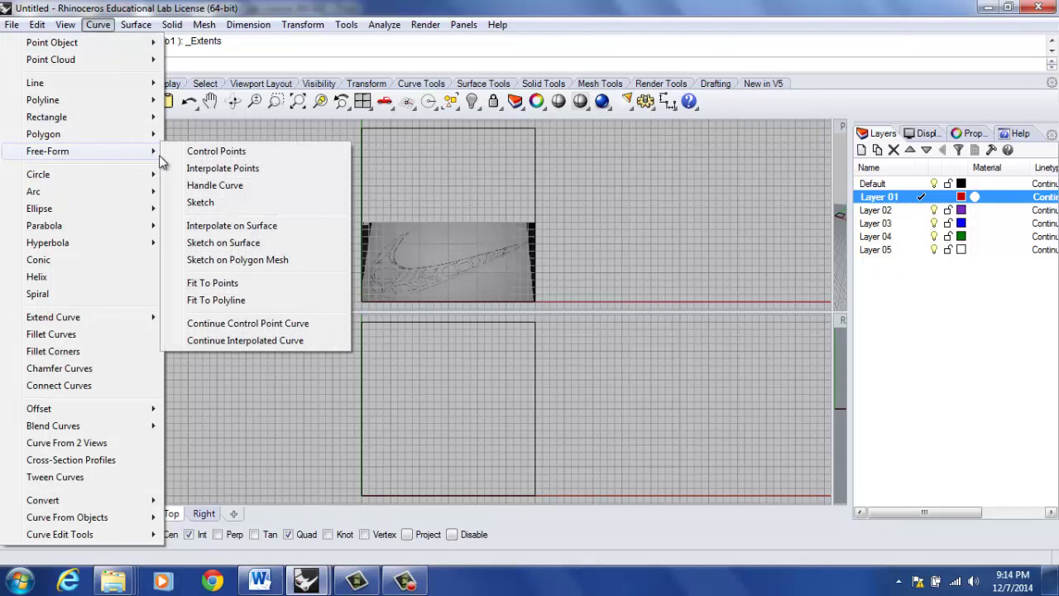
{"action": "left_click", "coordinate": [194, 151]}
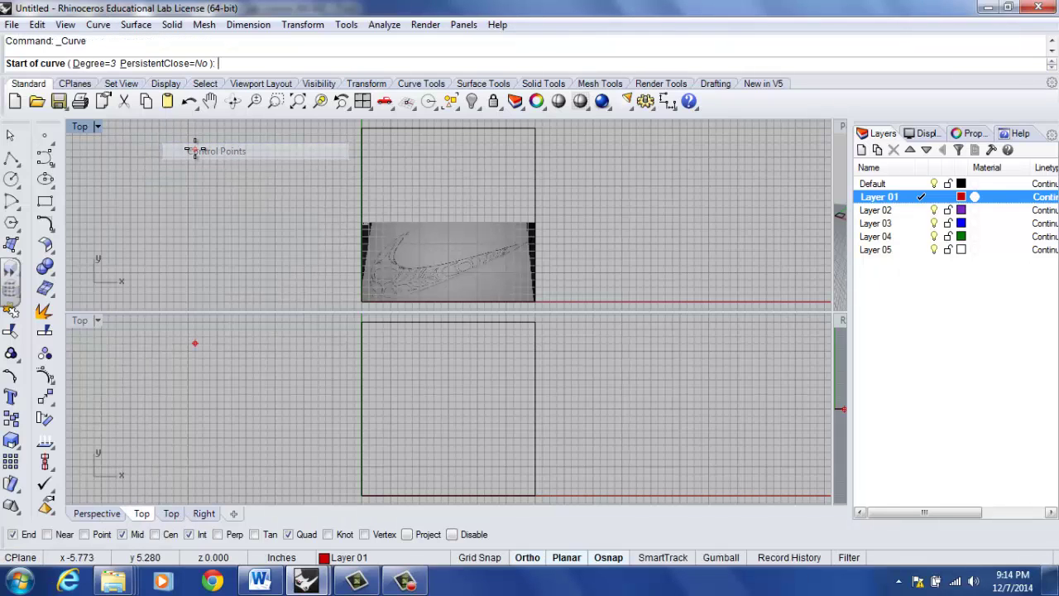
{"action": "left_click", "coordinate": [407, 232]}
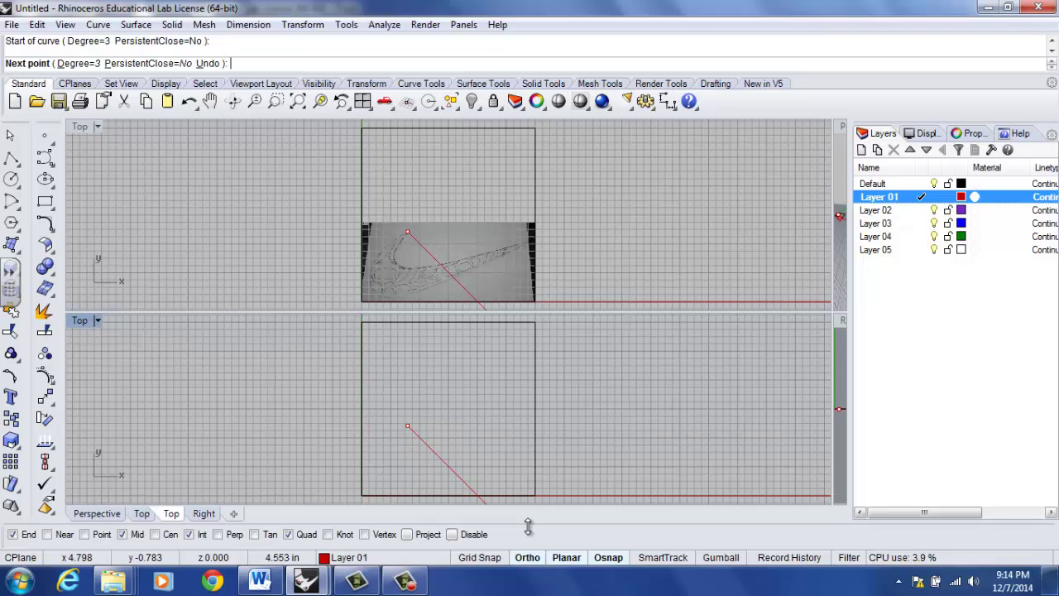
{"action": "left_click", "coordinate": [528, 559]}
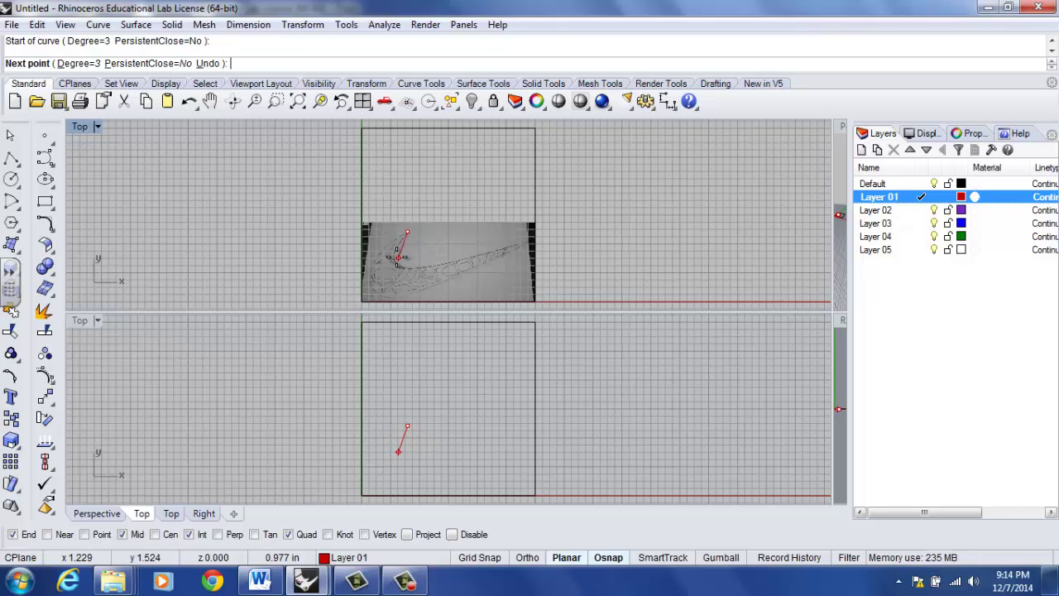
{"action": "left_click", "coordinate": [398, 258]}
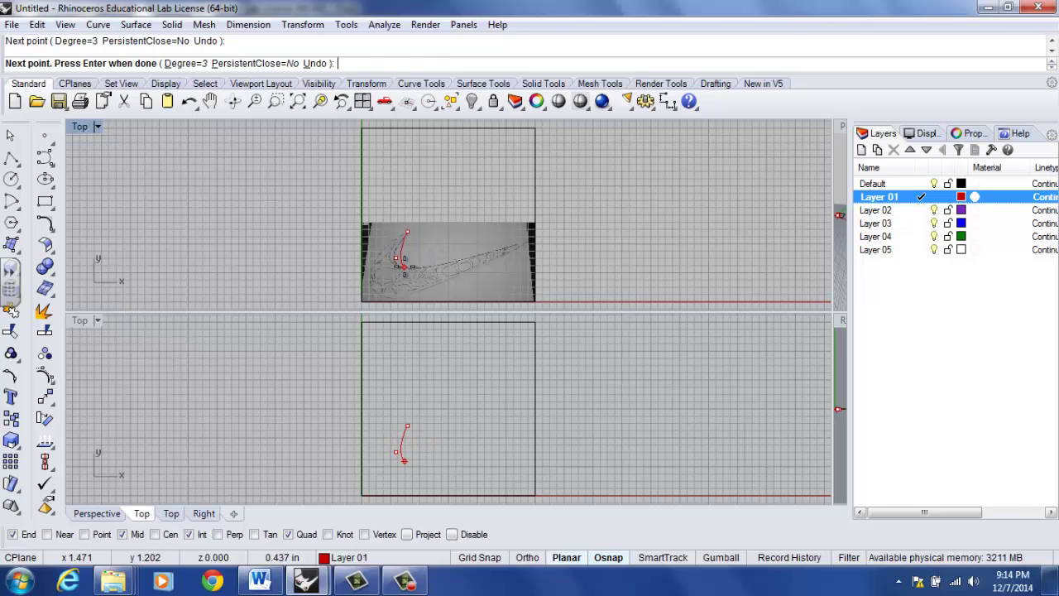
{"action": "left_click", "coordinate": [404, 266]}
{"action": "left_click", "coordinate": [451, 262]}
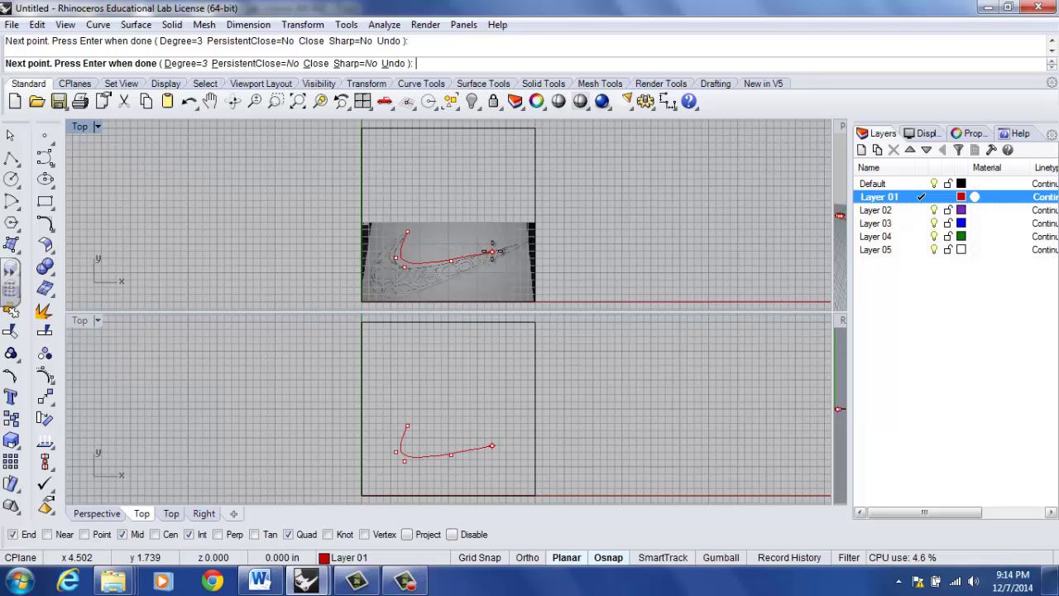
{"action": "left_click", "coordinate": [493, 251]}
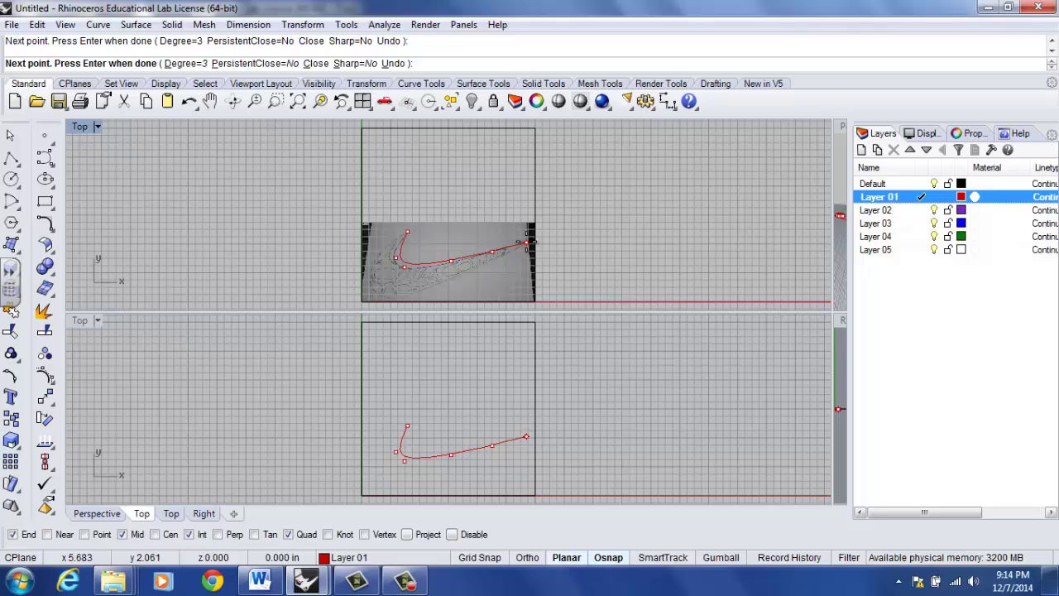
{"action": "key", "text": "Return"}
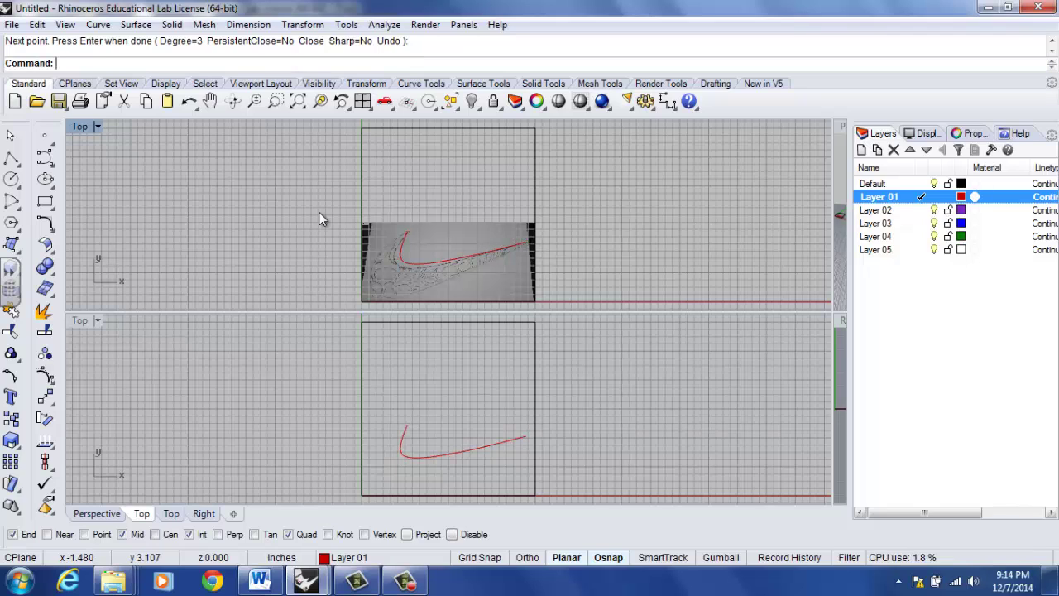
Maximize the Top viewport containing the bitmap and zoom in on the swoosh to inspect the traced curve.
{"action": "double_click", "coordinate": [77, 127]}
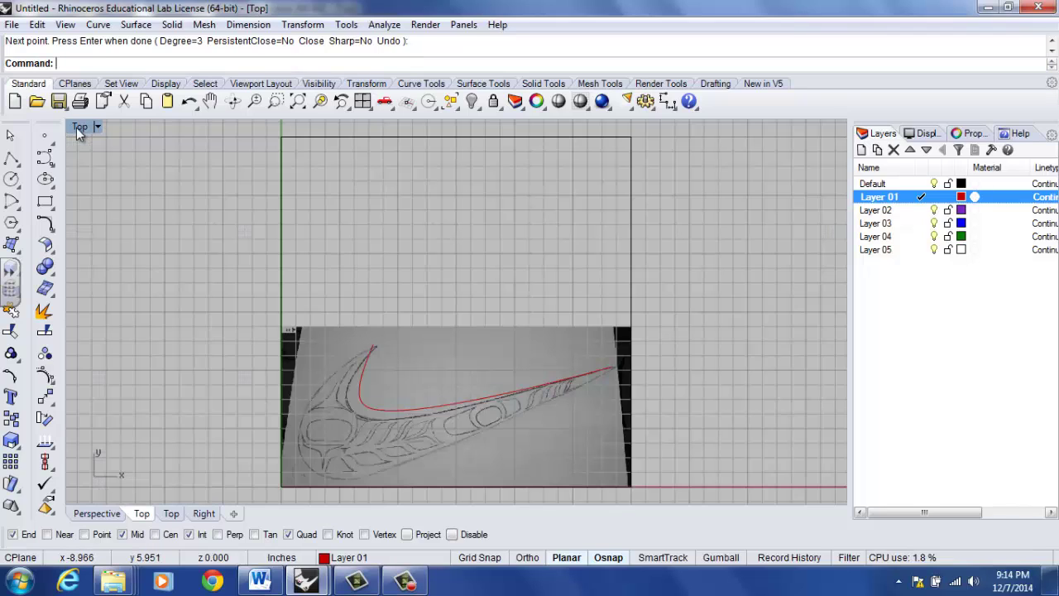
{"action": "left_click", "coordinate": [276, 103]}
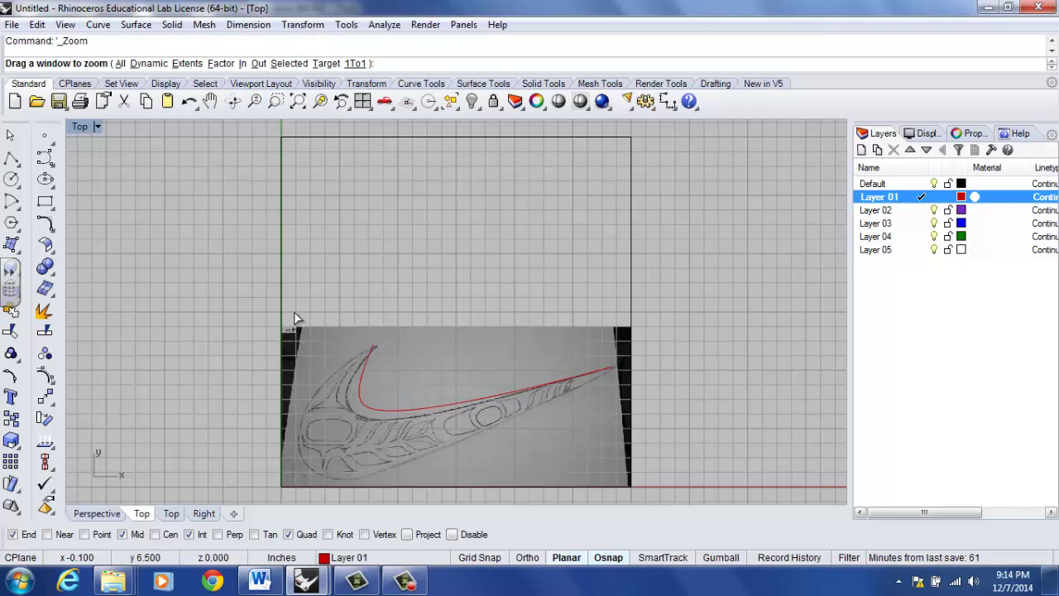
{"action": "left_click_drag", "start_coordinate": [296, 315], "coordinate": [616, 494]}
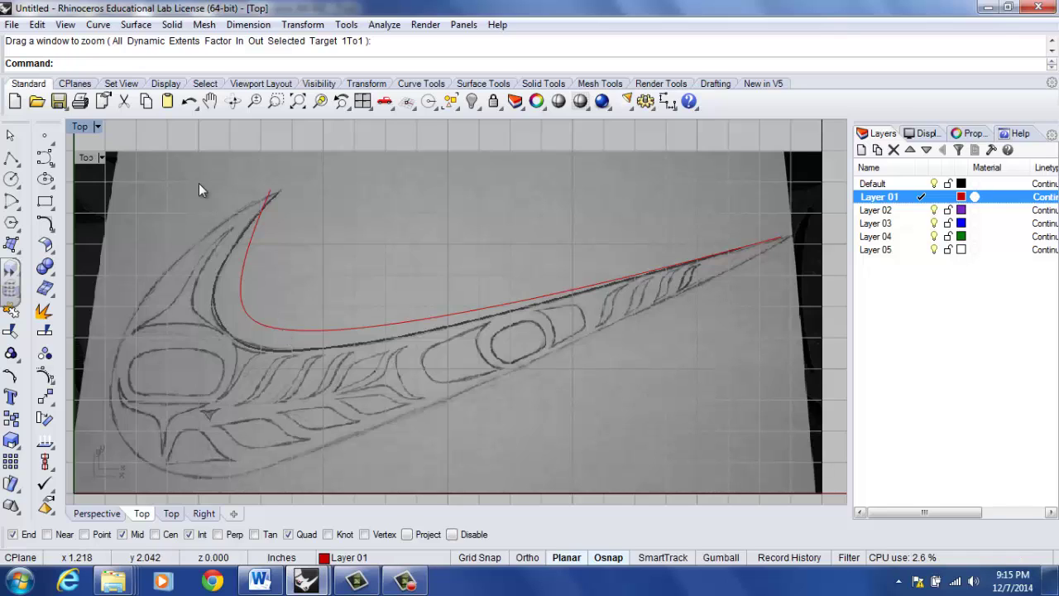
Turn on the control points of the traced curve along the swoosh's upper inner edge.
{"action": "left_click", "coordinate": [240, 297]}
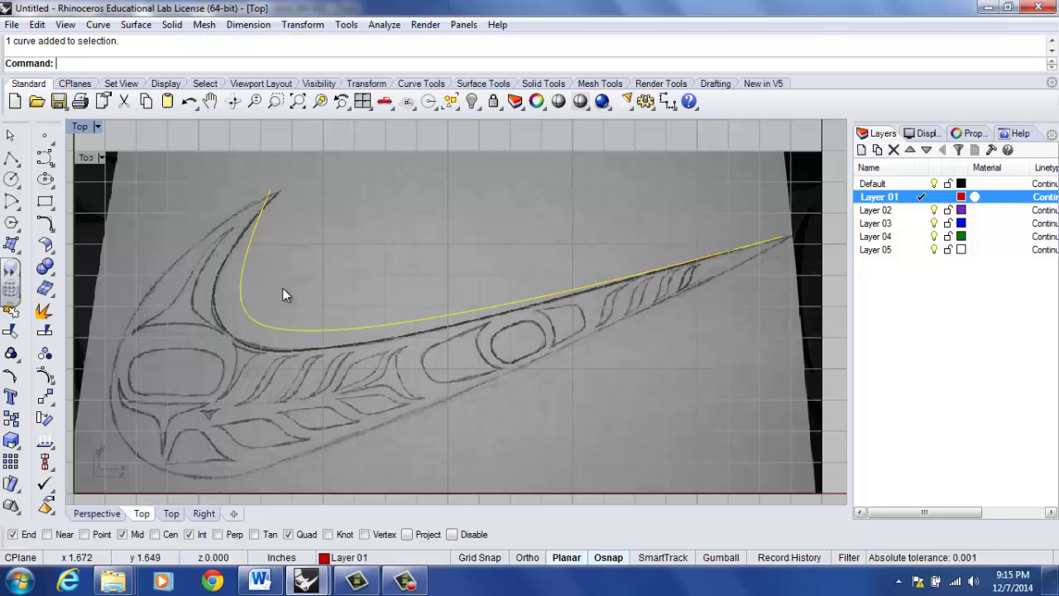
{"action": "key", "text": "Escape"}
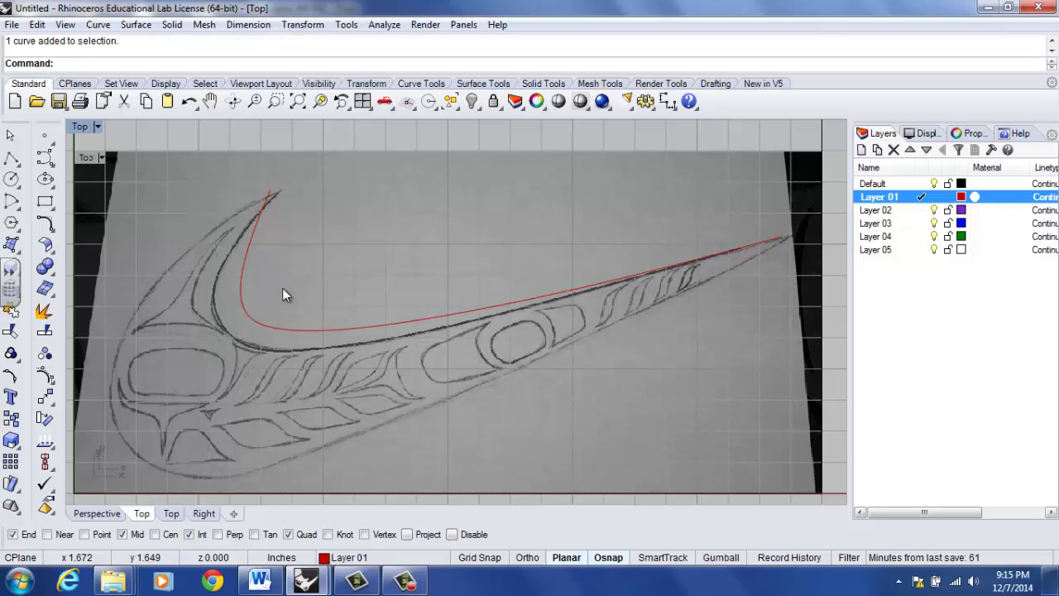
{"action": "left_click", "coordinate": [37, 25]}
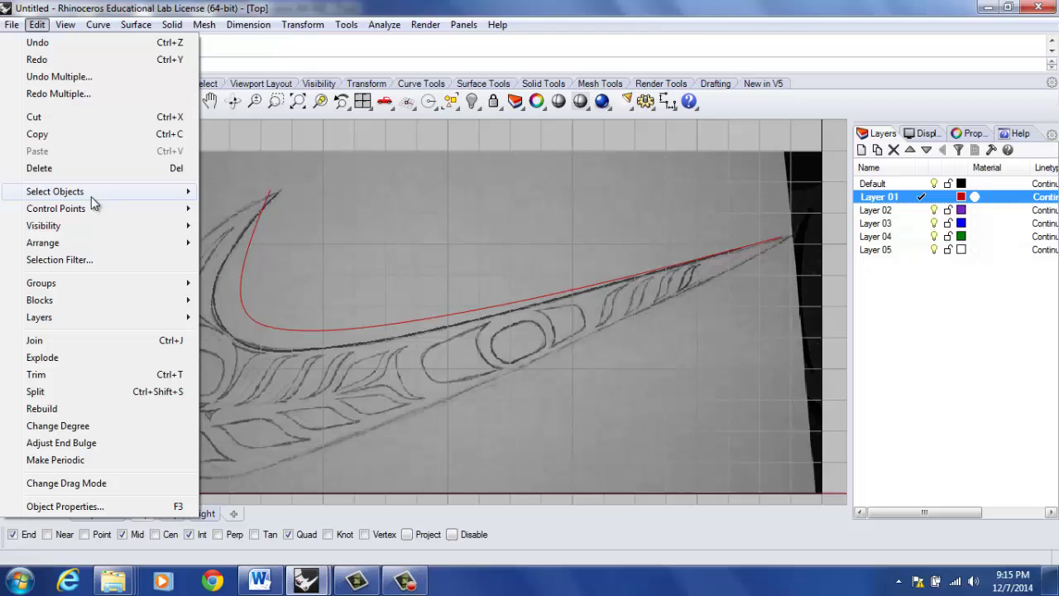
{"action": "mouse_move", "coordinate": [110, 213]}
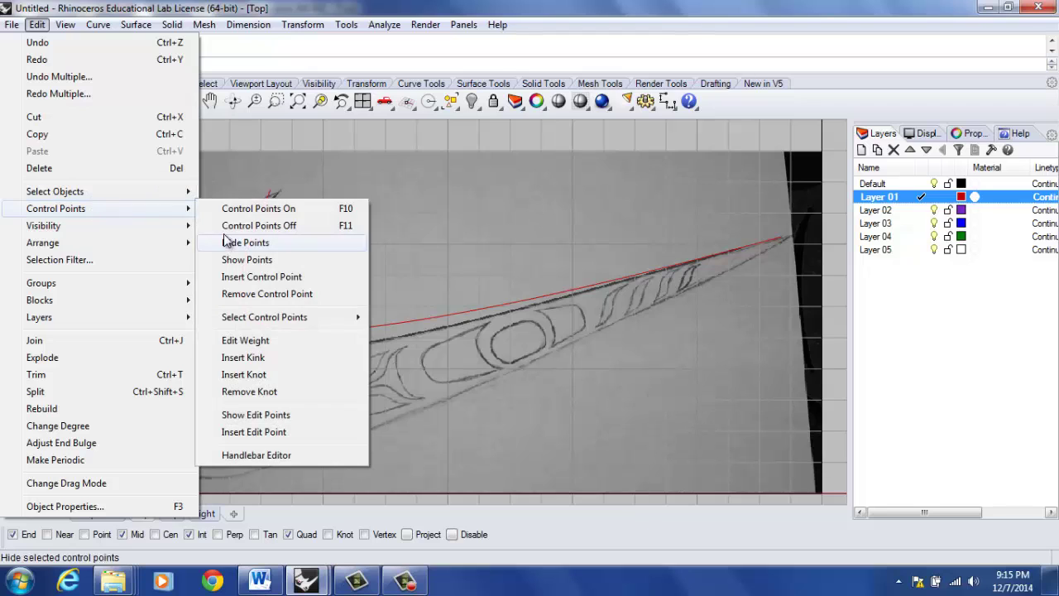
{"action": "left_click", "coordinate": [281, 210]}
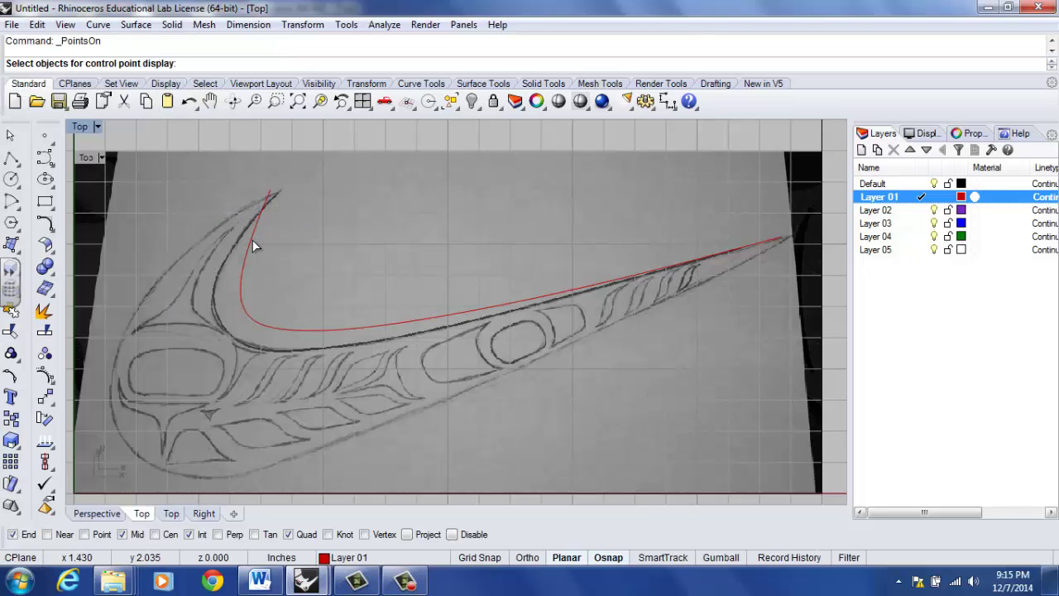
{"action": "left_click", "coordinate": [252, 239]}
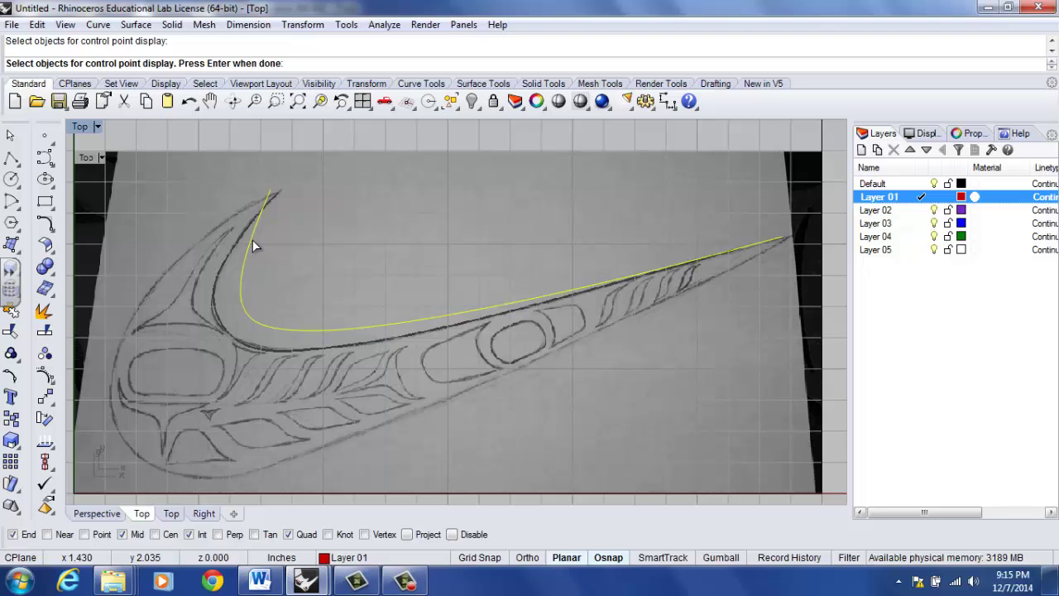
{"action": "key", "text": "Return"}
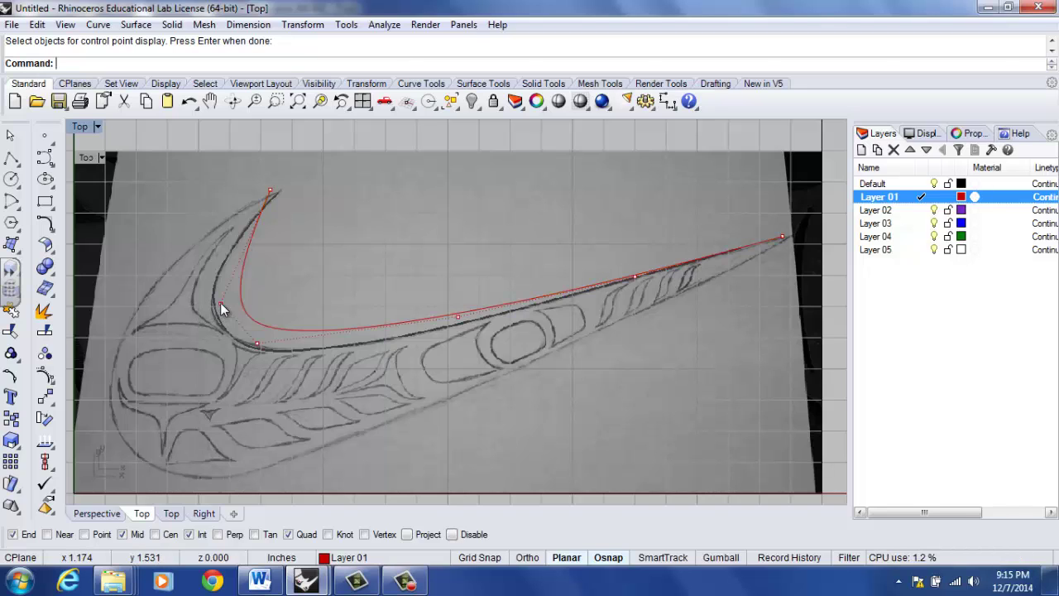
Move the curve's control points at the bend and mid-length outward so the curve follows the sketched inner edge.
{"action": "left_click_drag", "start_coordinate": [220, 304], "coordinate": [179, 314]}
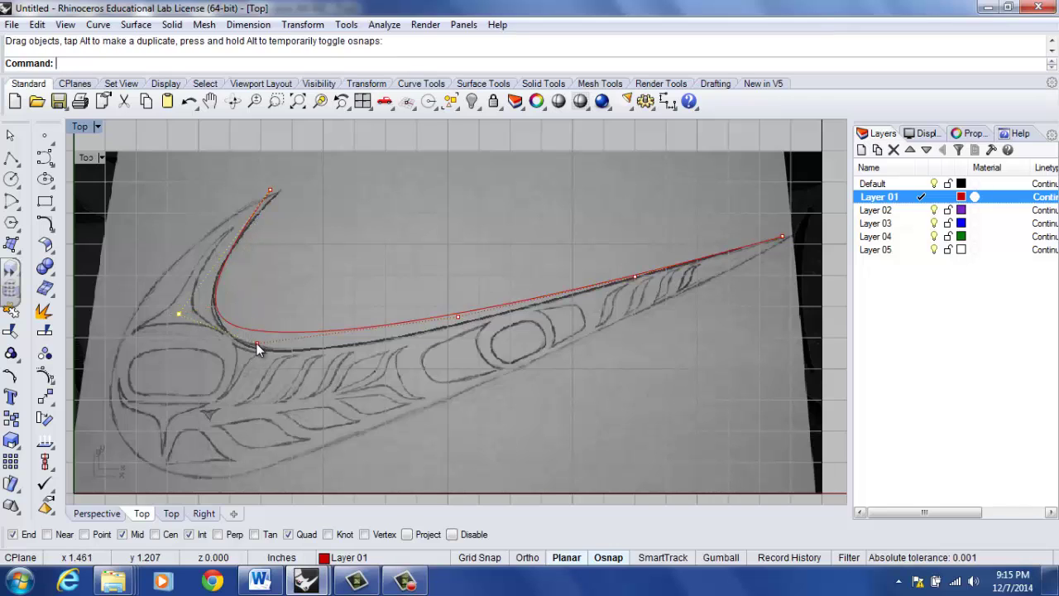
{"action": "left_click_drag", "start_coordinate": [255, 343], "coordinate": [264, 374]}
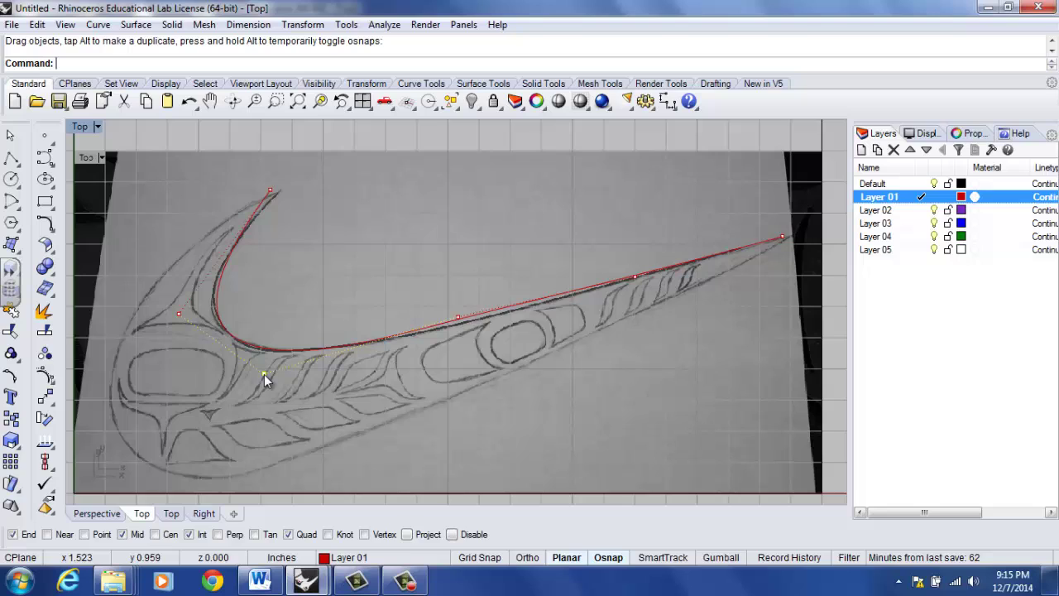
{"action": "left_click", "coordinate": [459, 316]}
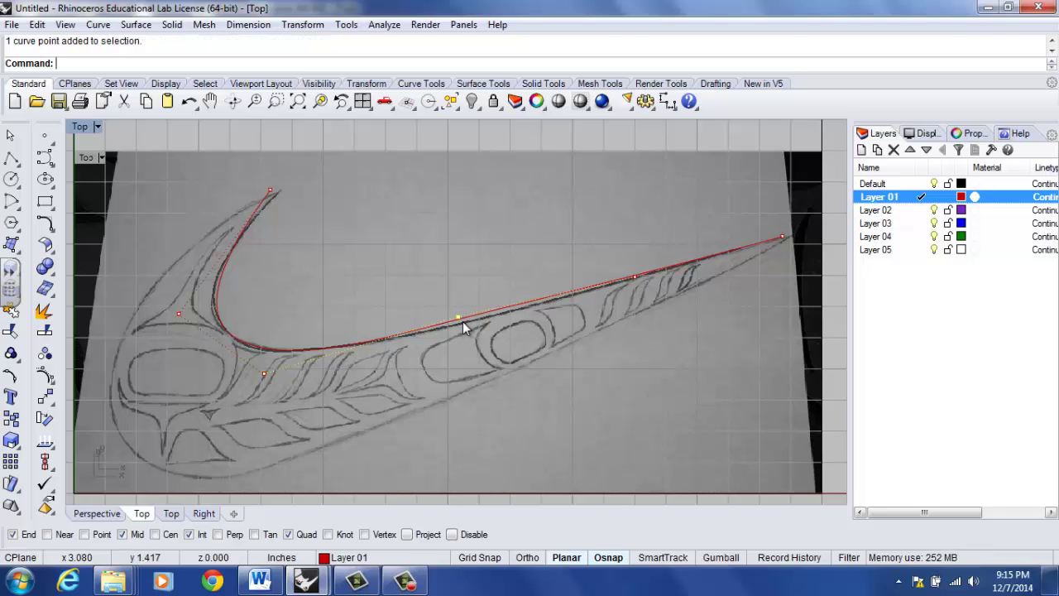
{"action": "left_click_drag", "start_coordinate": [462, 324], "coordinate": [461, 322]}
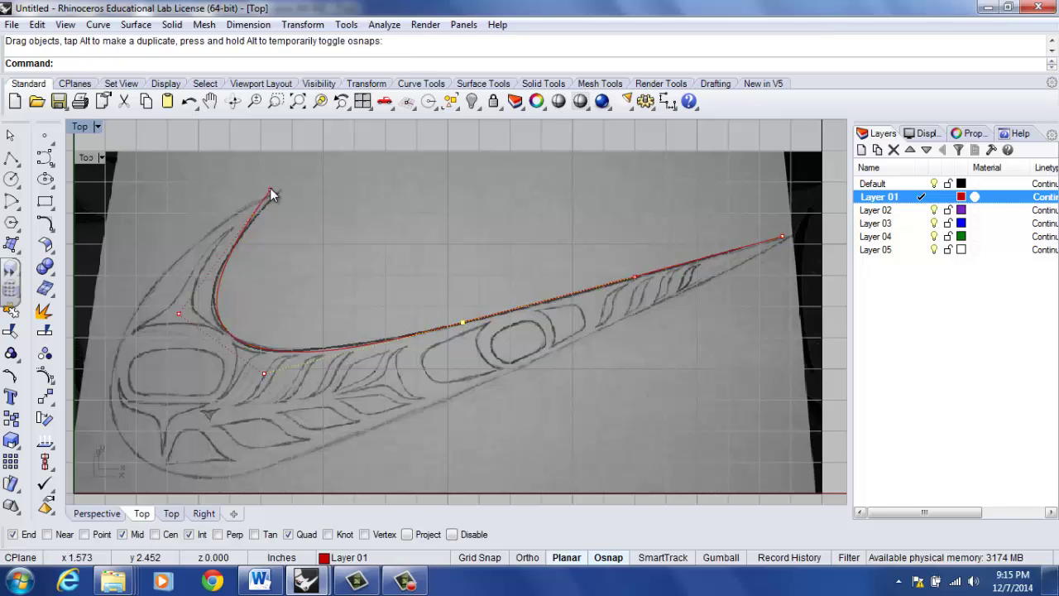
Move the curve's two end control points onto the swoosh's tips and refine the upper bend control point to match the sketch.
{"action": "left_click", "coordinate": [275, 194]}
{"action": "left_click_drag", "start_coordinate": [278, 196], "coordinate": [279, 195]}
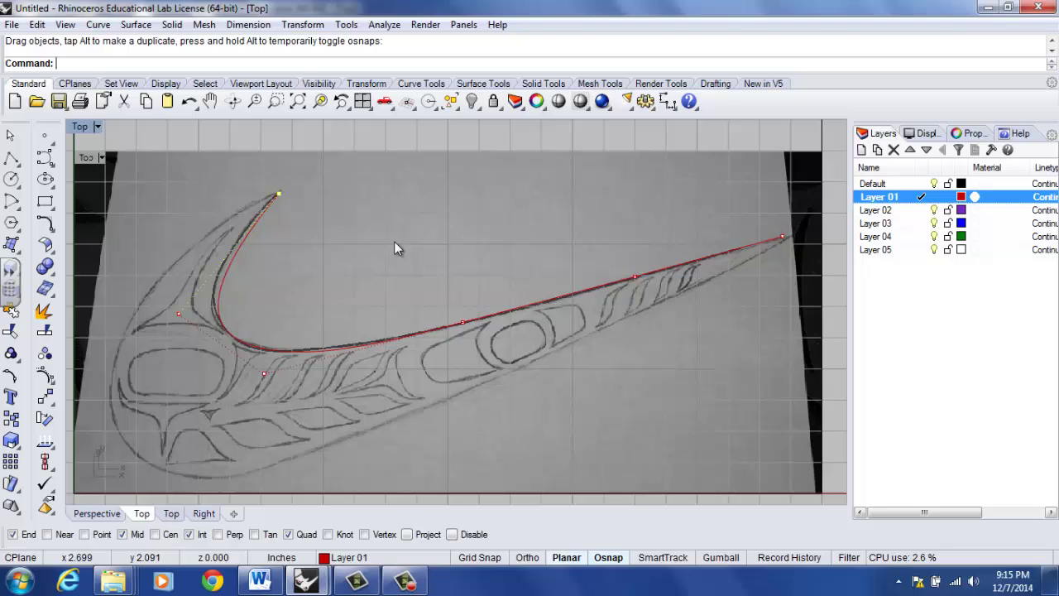
{"action": "left_click", "coordinate": [179, 312]}
{"action": "left_click_drag", "start_coordinate": [179, 312], "coordinate": [170, 302]}
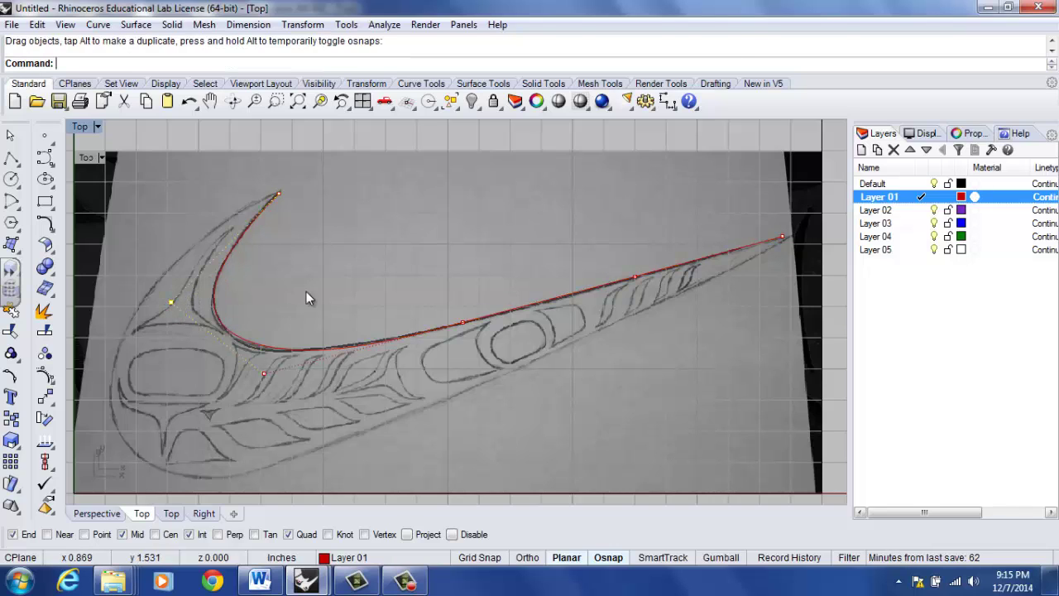
{"action": "left_click", "coordinate": [783, 238]}
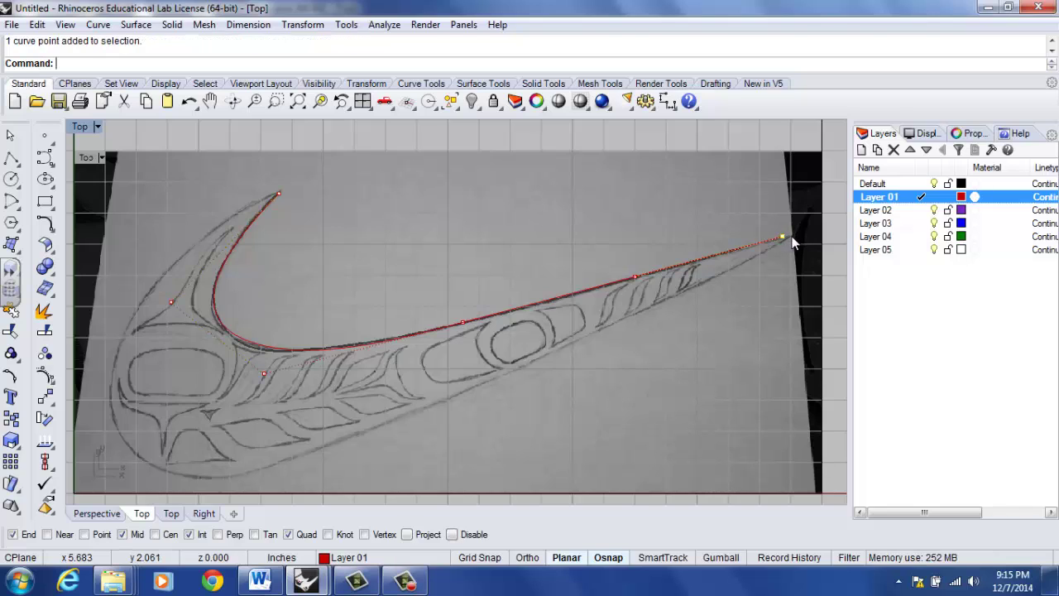
{"action": "left_click_drag", "start_coordinate": [793, 243], "coordinate": [789, 236]}
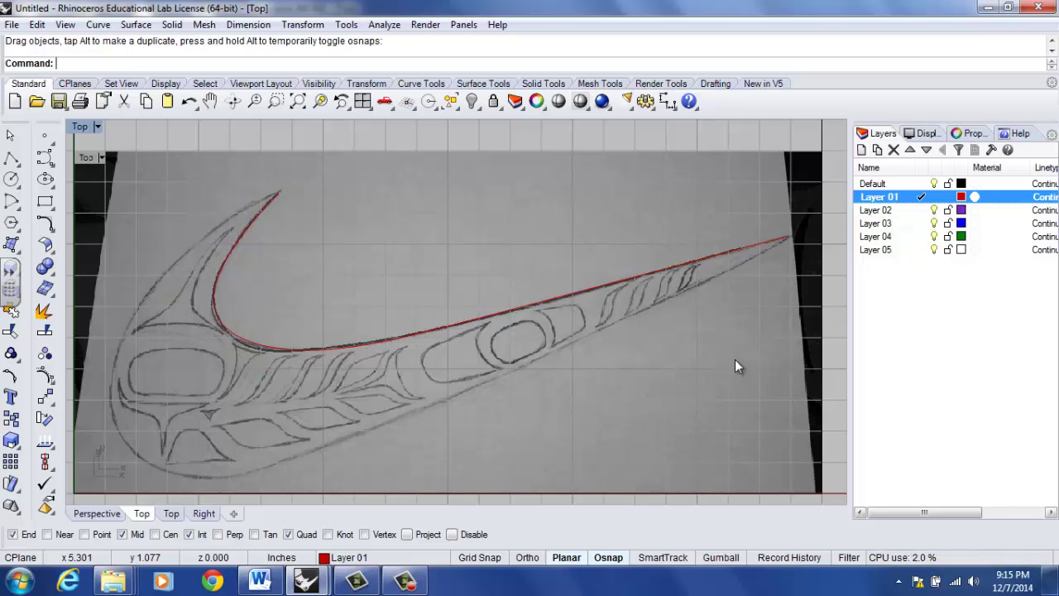
Trace the swoosh's outer edge with a degree 3 interpolated curve from the right tip around the bottom to the upper tip, snapping both ends to the inner curve.
{"action": "left_click", "coordinate": [98, 24]}
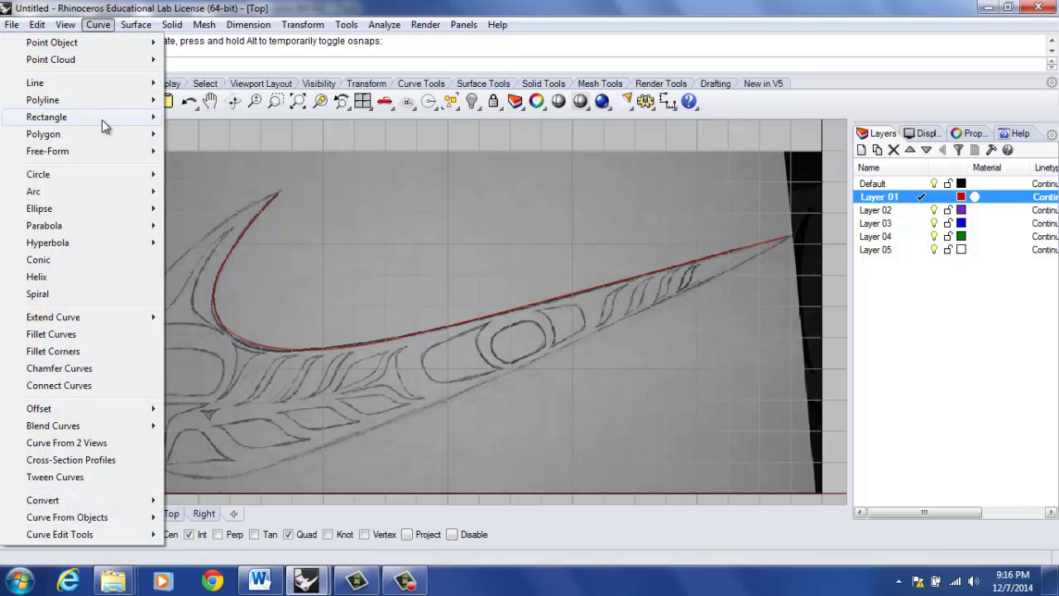
{"action": "mouse_move", "coordinate": [124, 151]}
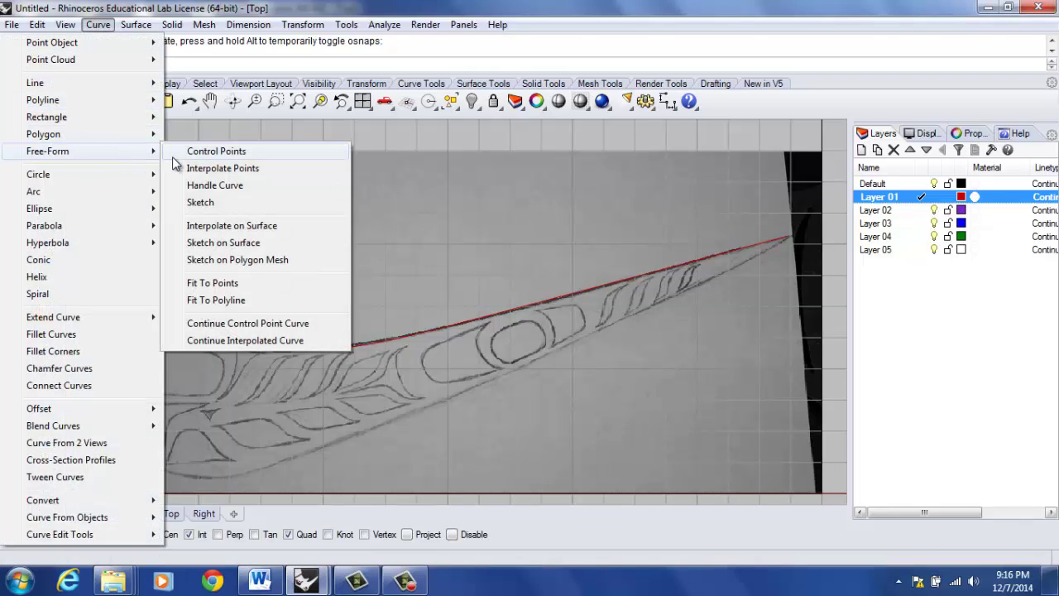
{"action": "left_click", "coordinate": [214, 170]}
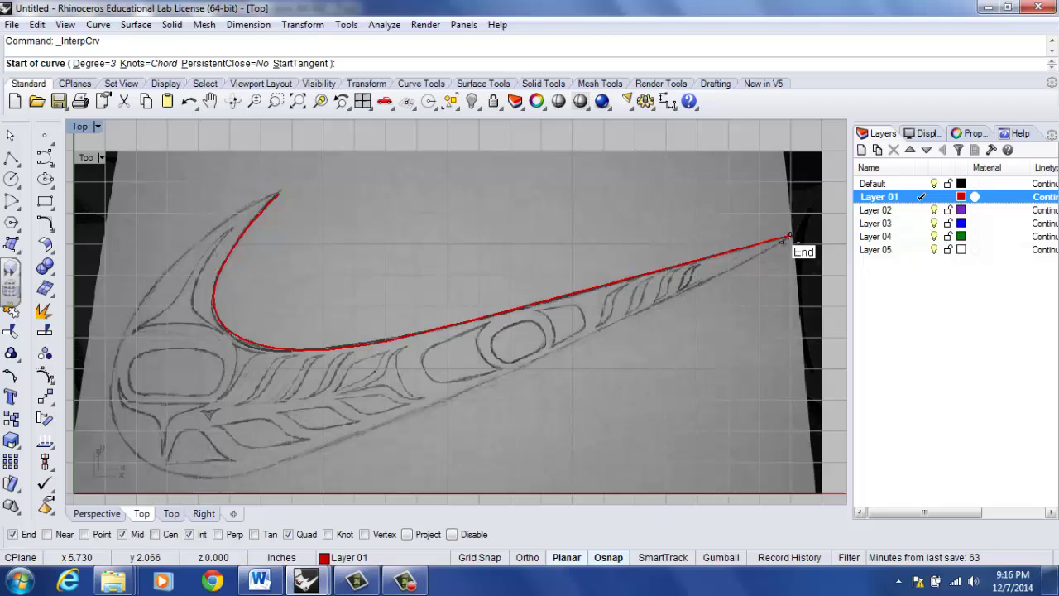
{"action": "left_click", "coordinate": [788, 237]}
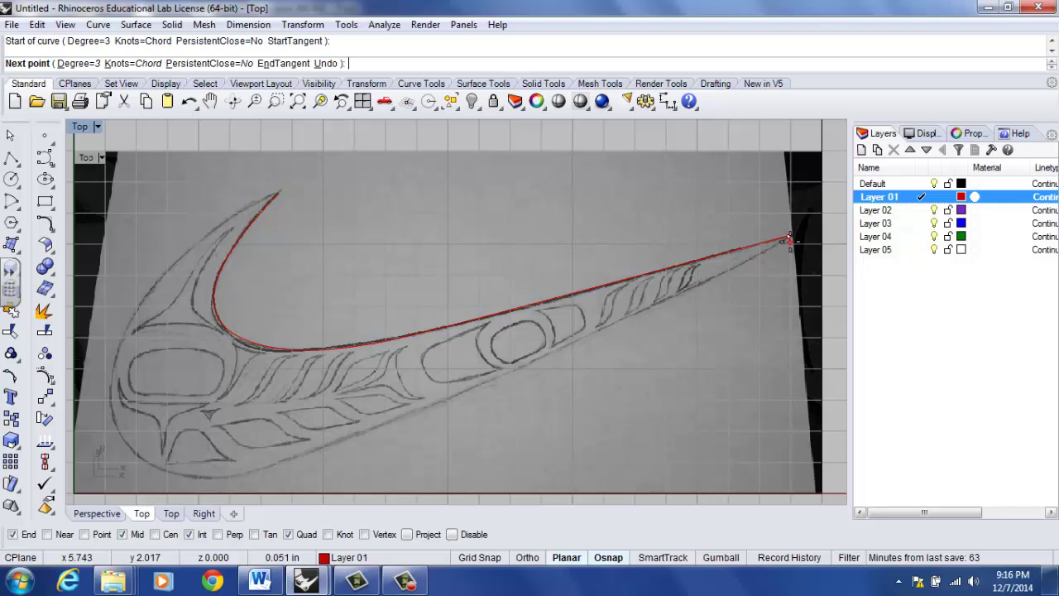
{"action": "left_click", "coordinate": [634, 309]}
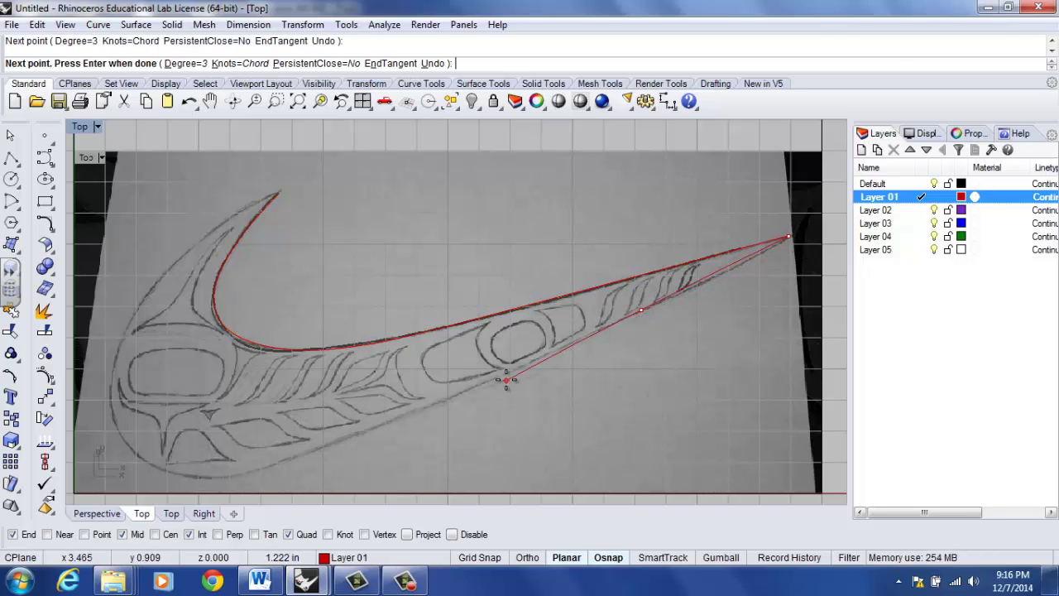
{"action": "left_click", "coordinate": [479, 384]}
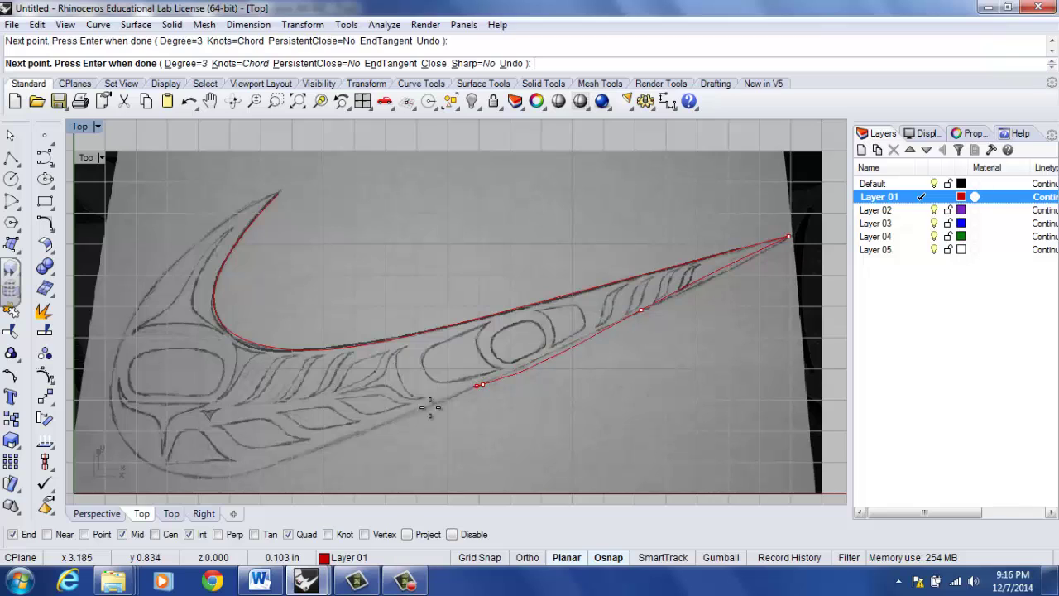
{"action": "left_click", "coordinate": [327, 447]}
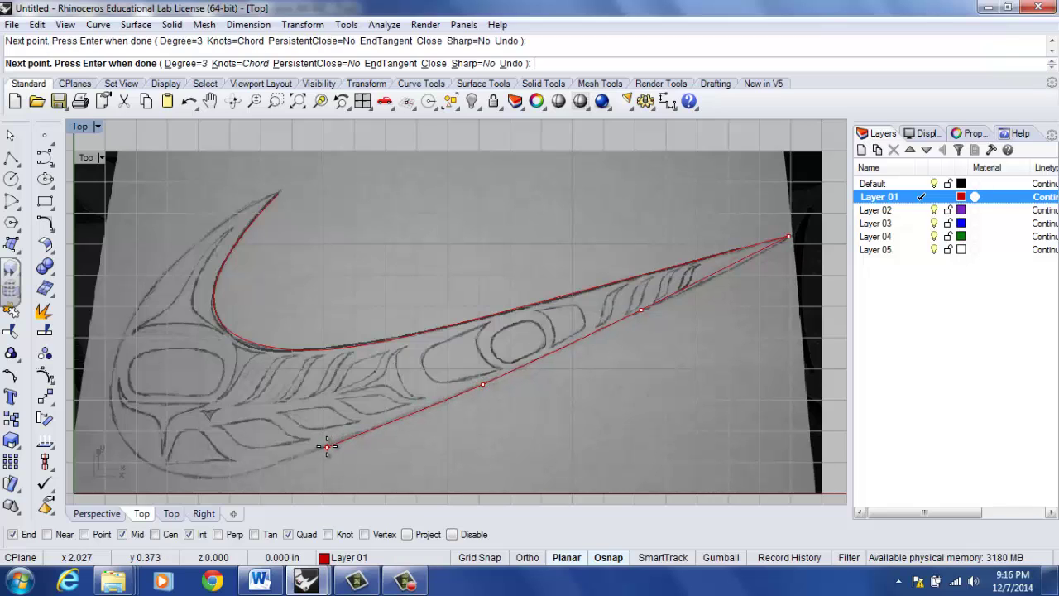
{"action": "left_click", "coordinate": [213, 478]}
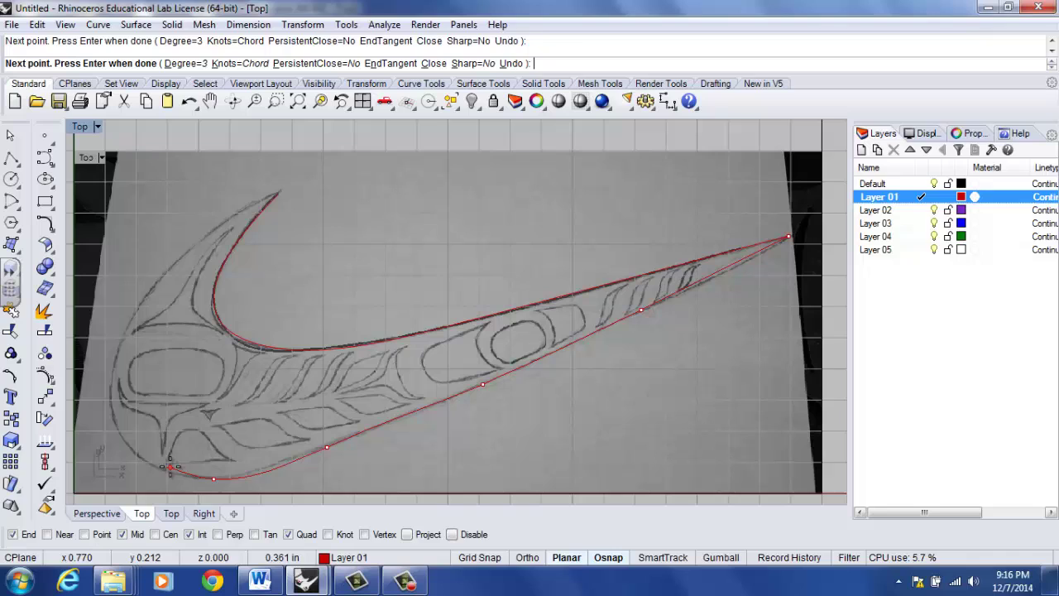
{"action": "left_click", "coordinate": [156, 467]}
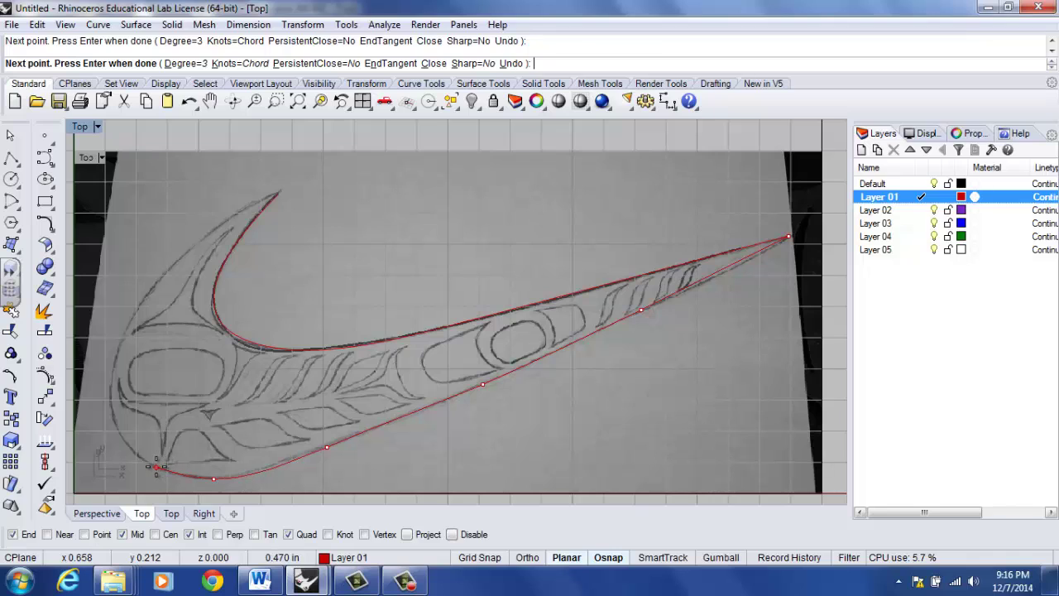
{"action": "left_click", "coordinate": [113, 420]}
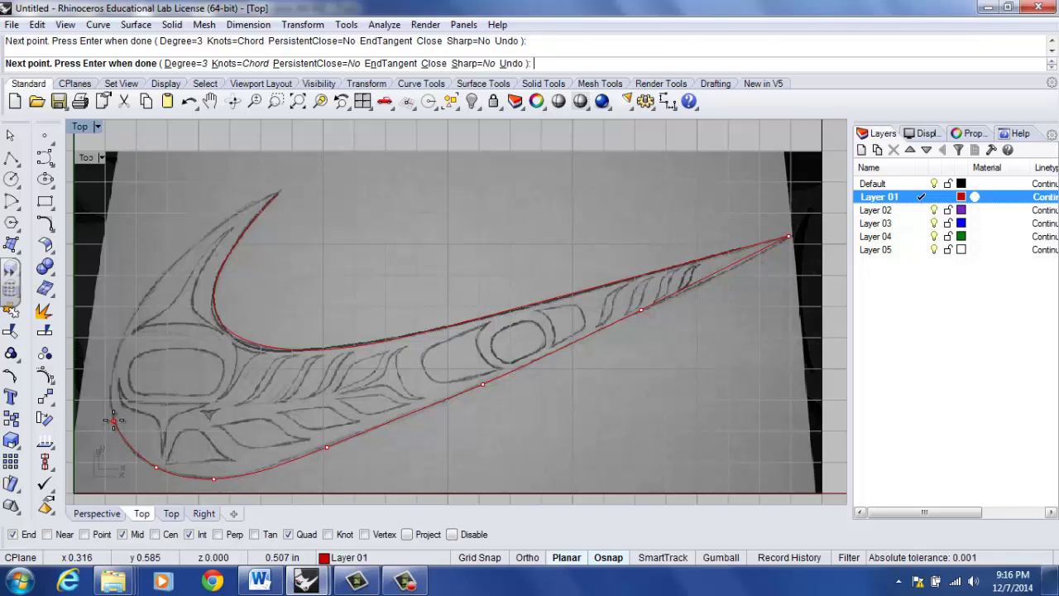
{"action": "left_click", "coordinate": [121, 338]}
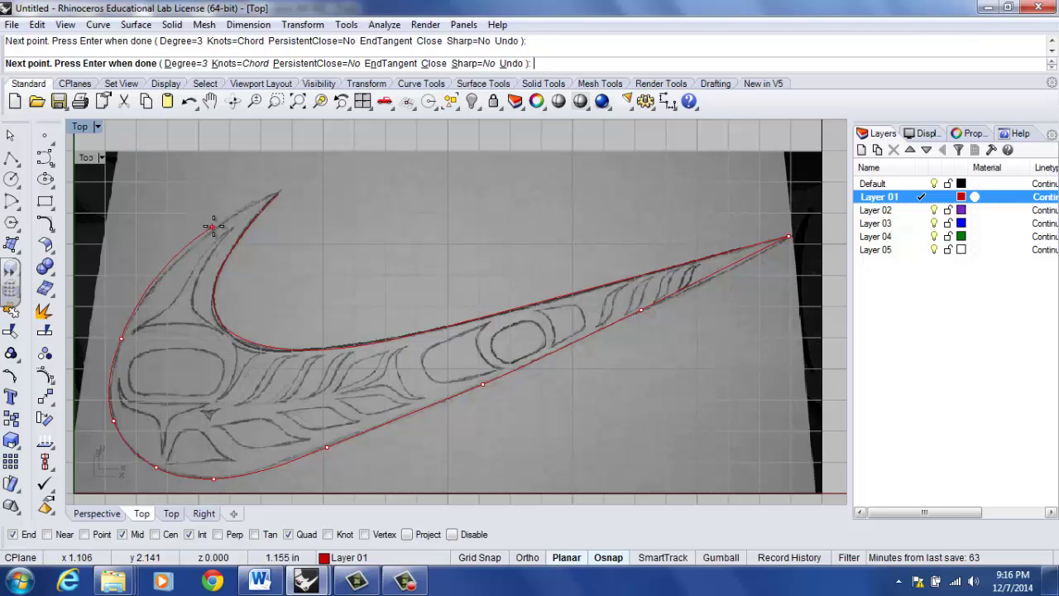
{"action": "left_click", "coordinate": [220, 224]}
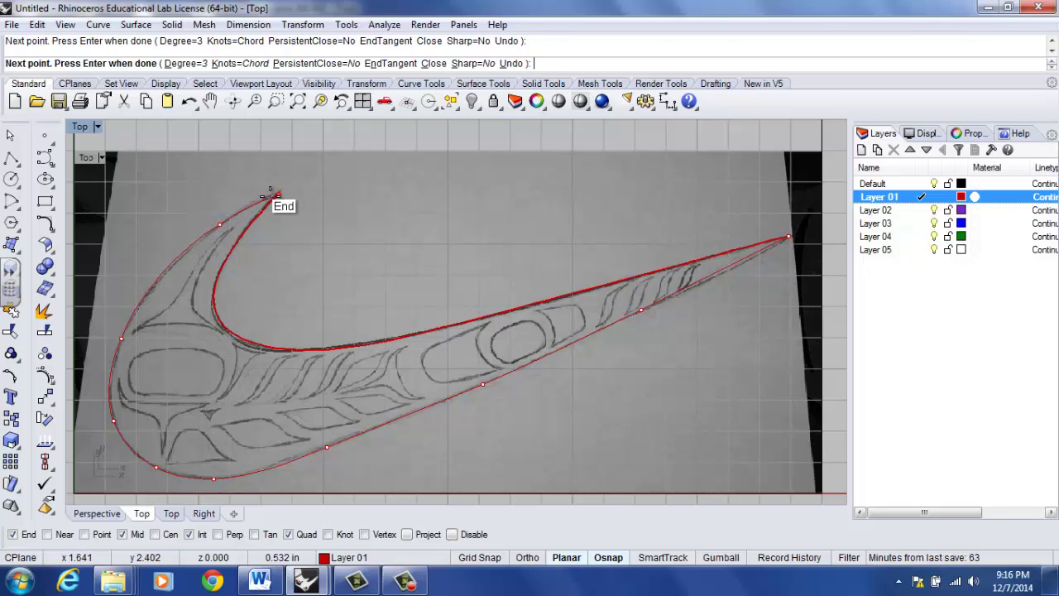
{"action": "left_click", "coordinate": [271, 195]}
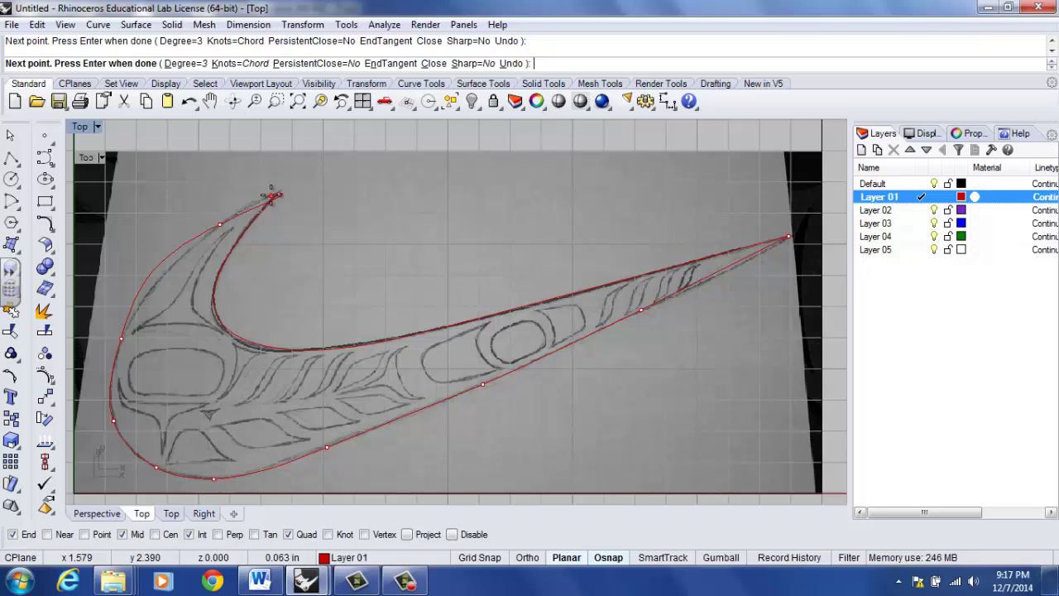
{"action": "key", "text": "Return"}
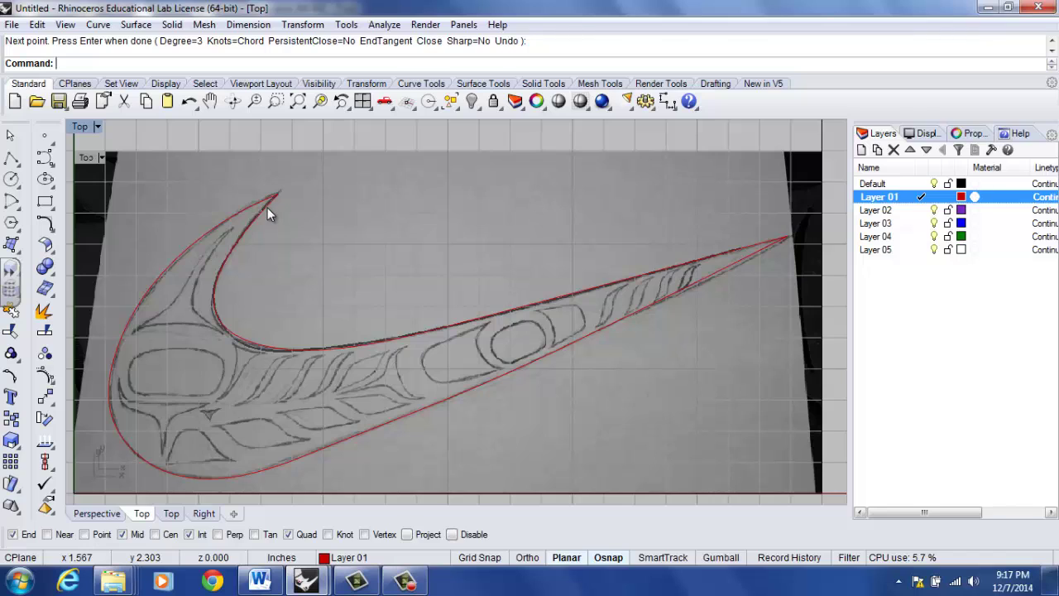
Join the inner and outer edge curves of the swoosh into one closed outline, and deselect it.
{"action": "left_click", "coordinate": [262, 208]}
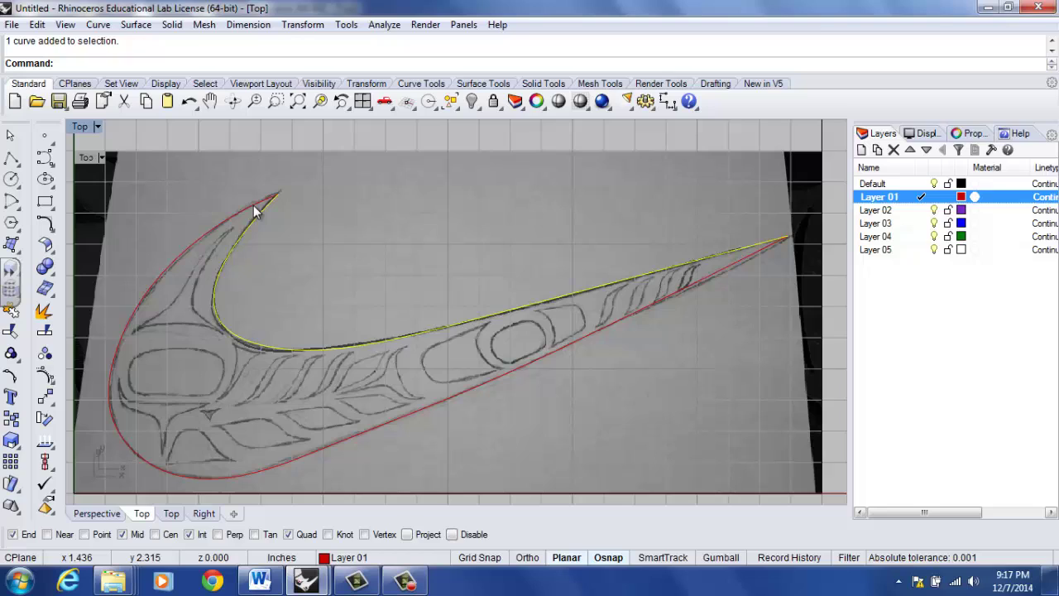
{"action": "left_click", "coordinate": [253, 206], "text": "shift"}
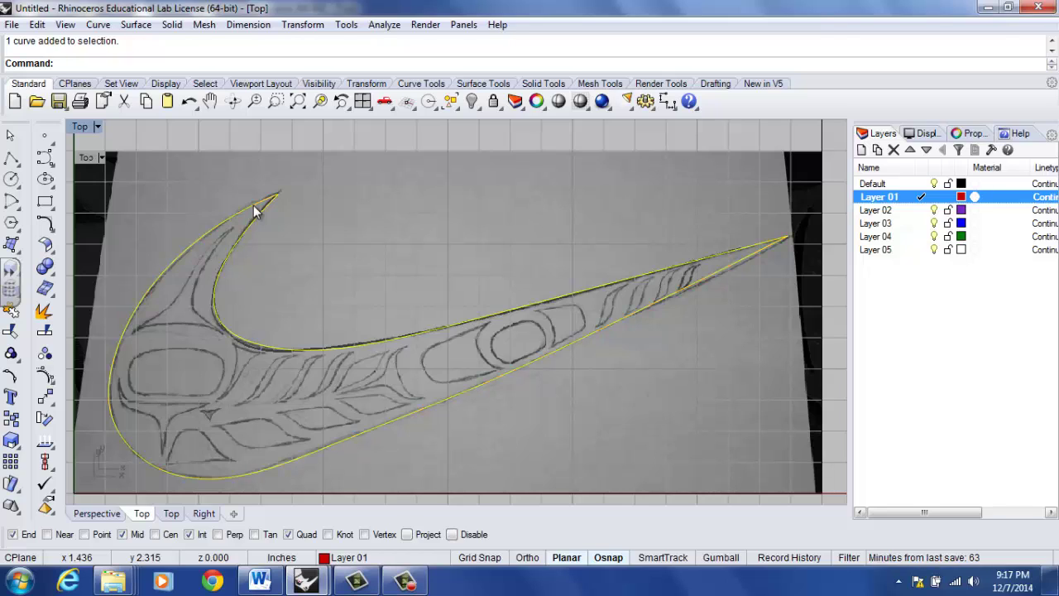
{"action": "type", "text": "join"}
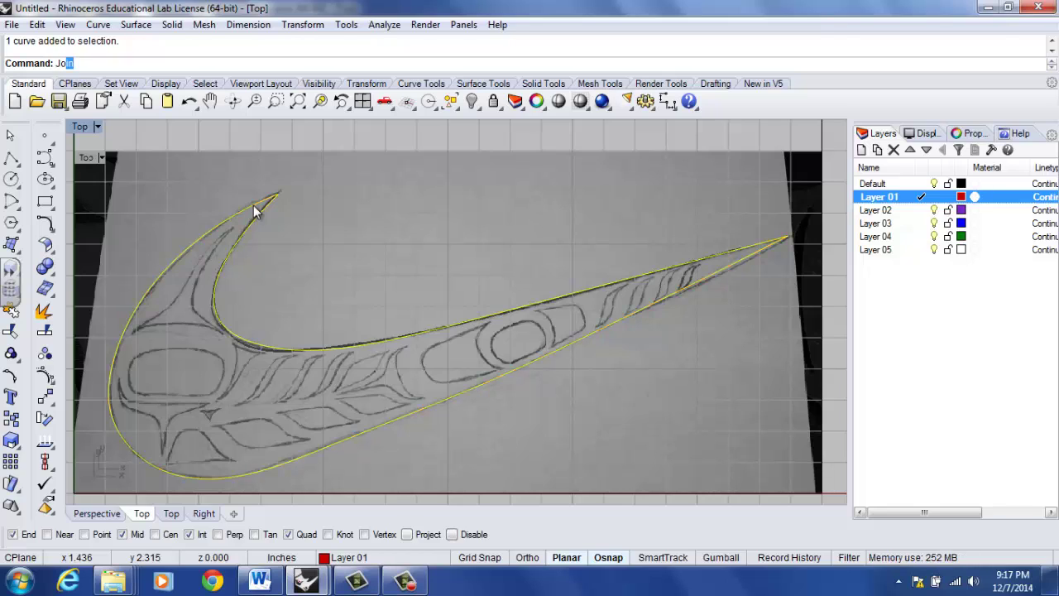
{"action": "key", "text": "Return"}
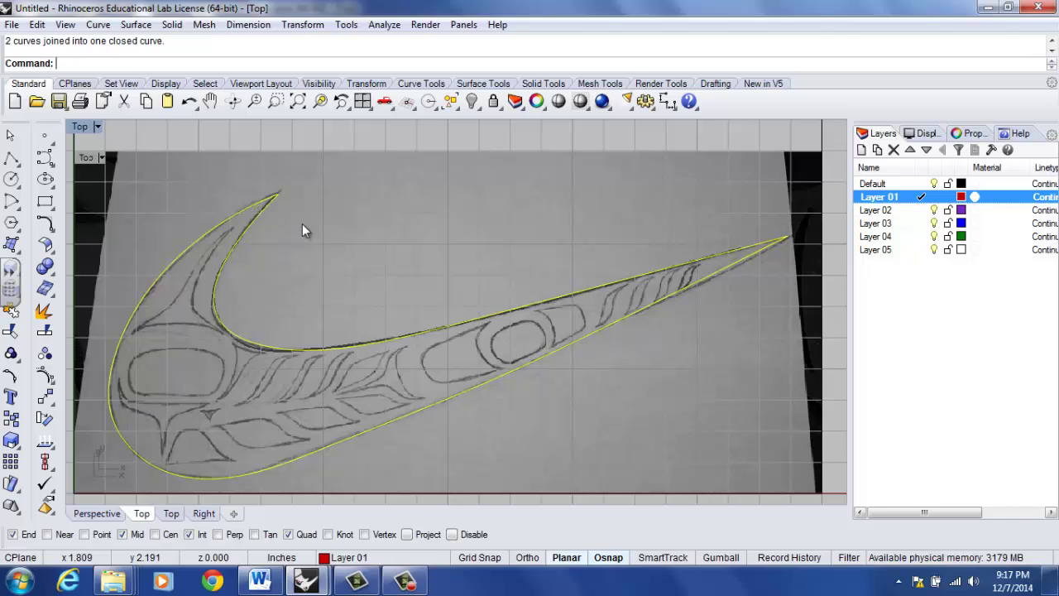
{"action": "left_click", "coordinate": [320, 247]}
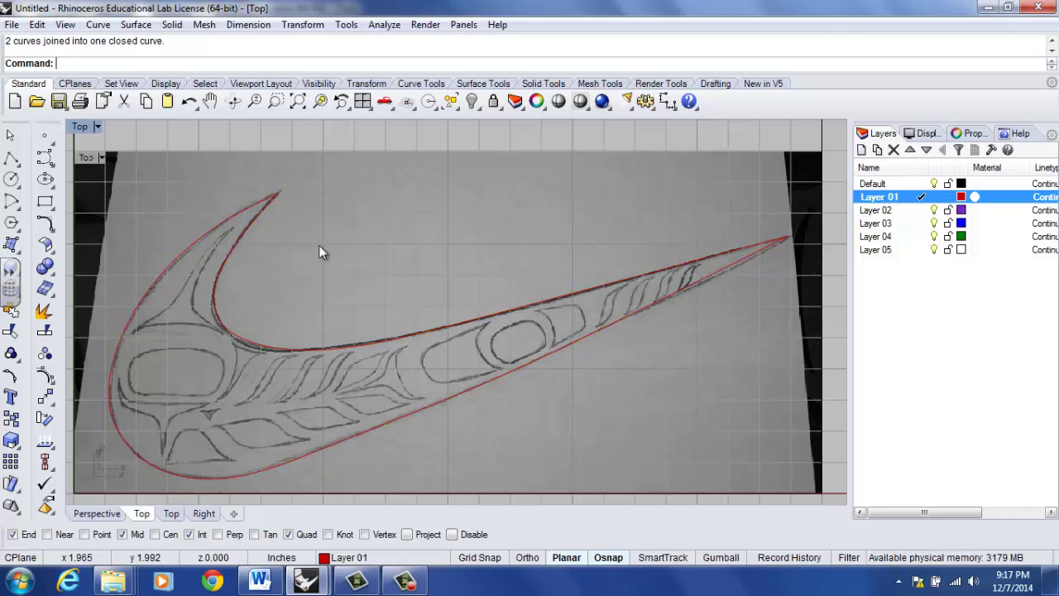
Trace the left edge of the sketched slanted feather shape below the swoosh's bend with a degree 3 interpolated curve from lower to upper tip.
{"action": "left_click", "coordinate": [276, 105]}
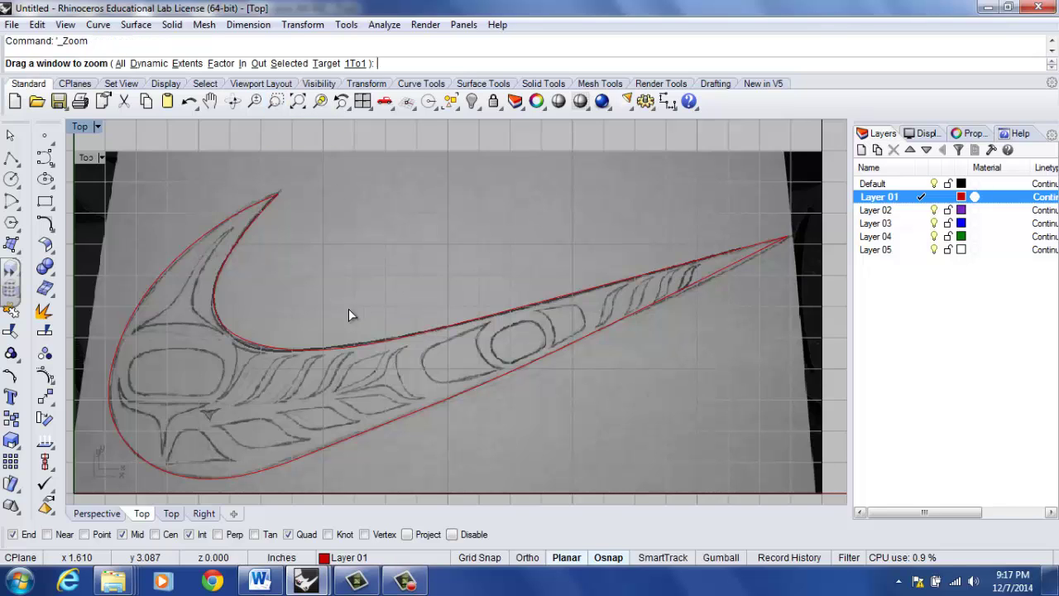
{"action": "left_click_drag", "start_coordinate": [240, 309], "coordinate": [364, 412]}
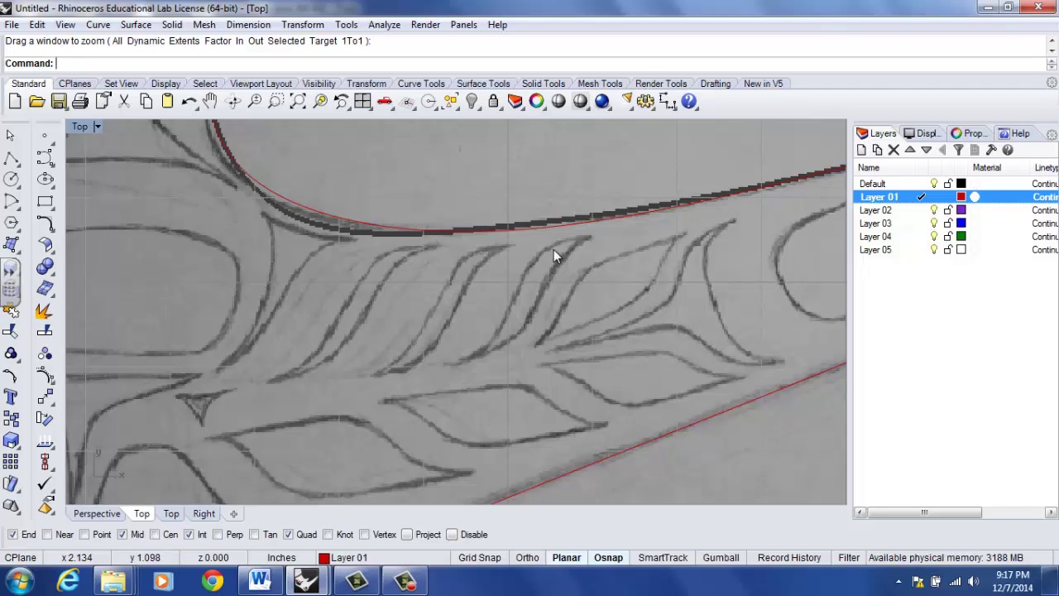
{"action": "left_click", "coordinate": [99, 25]}
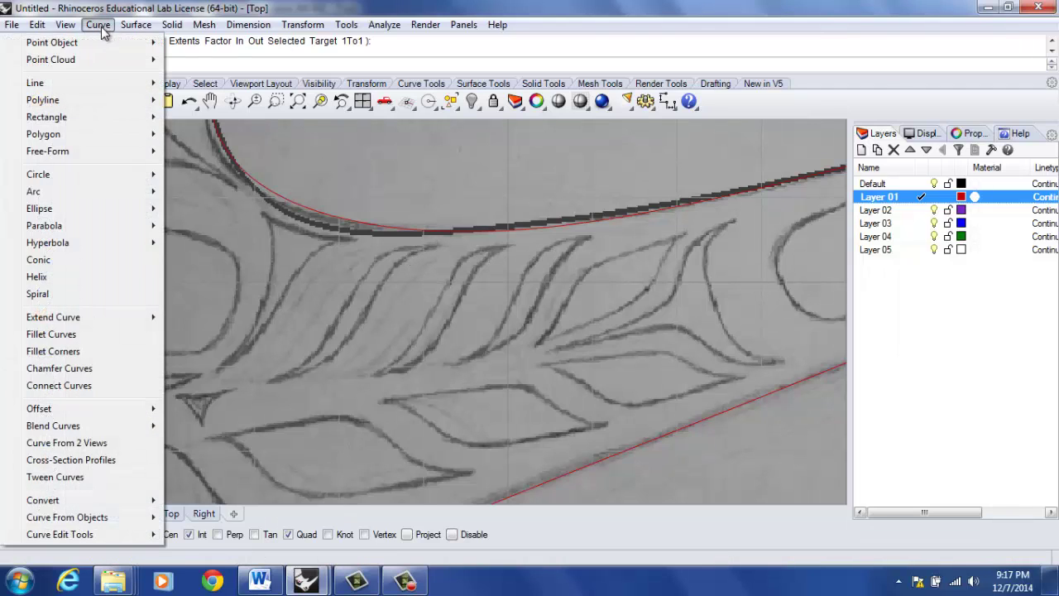
{"action": "mouse_move", "coordinate": [112, 150]}
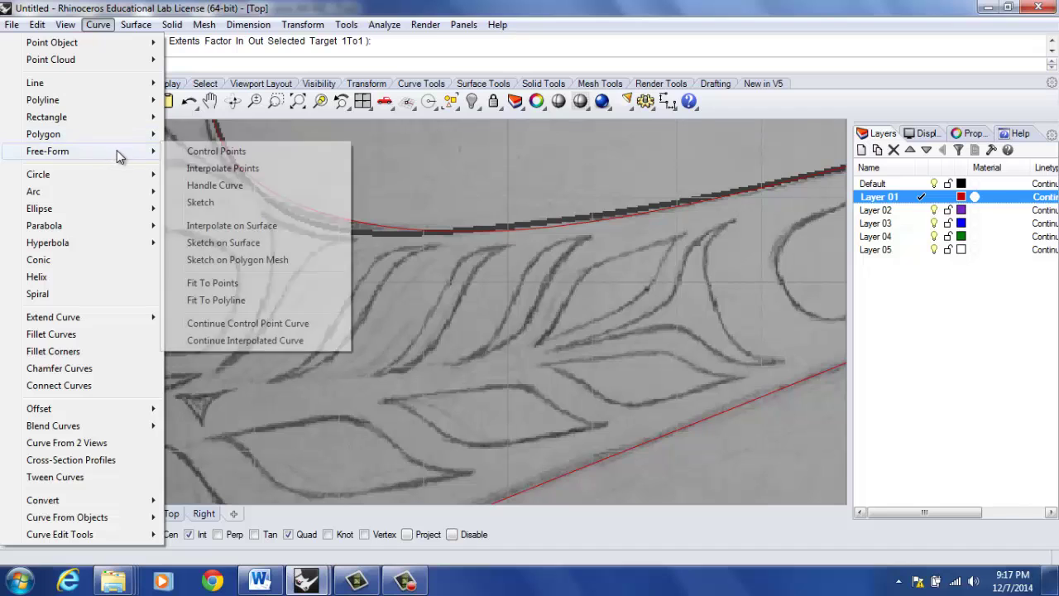
{"action": "left_click", "coordinate": [209, 168]}
{"action": "left_click", "coordinate": [280, 378]}
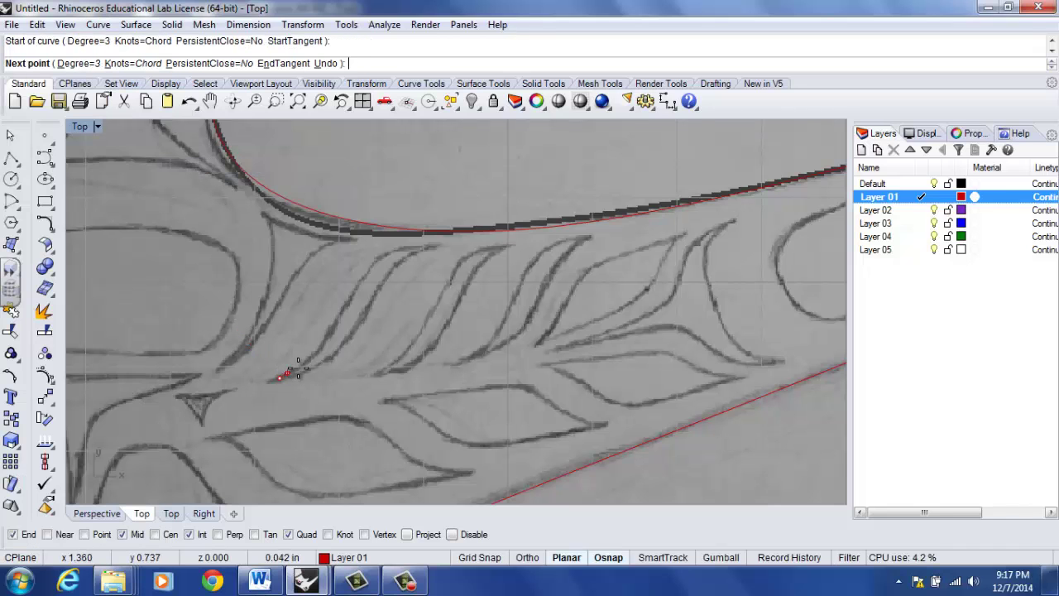
{"action": "left_click", "coordinate": [314, 355]}
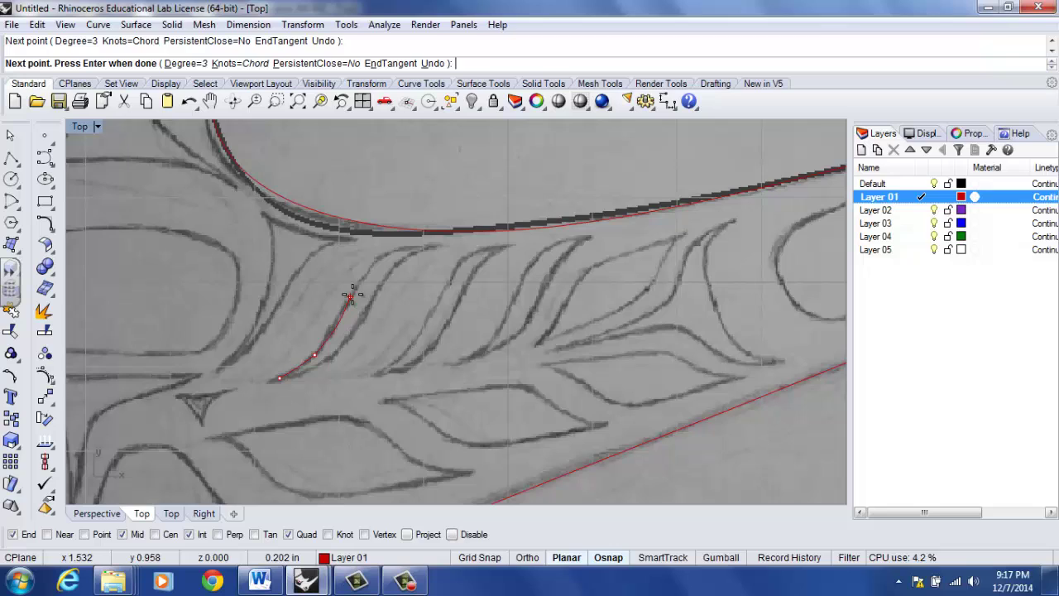
{"action": "left_click", "coordinate": [351, 295]}
{"action": "left_click", "coordinate": [380, 257]}
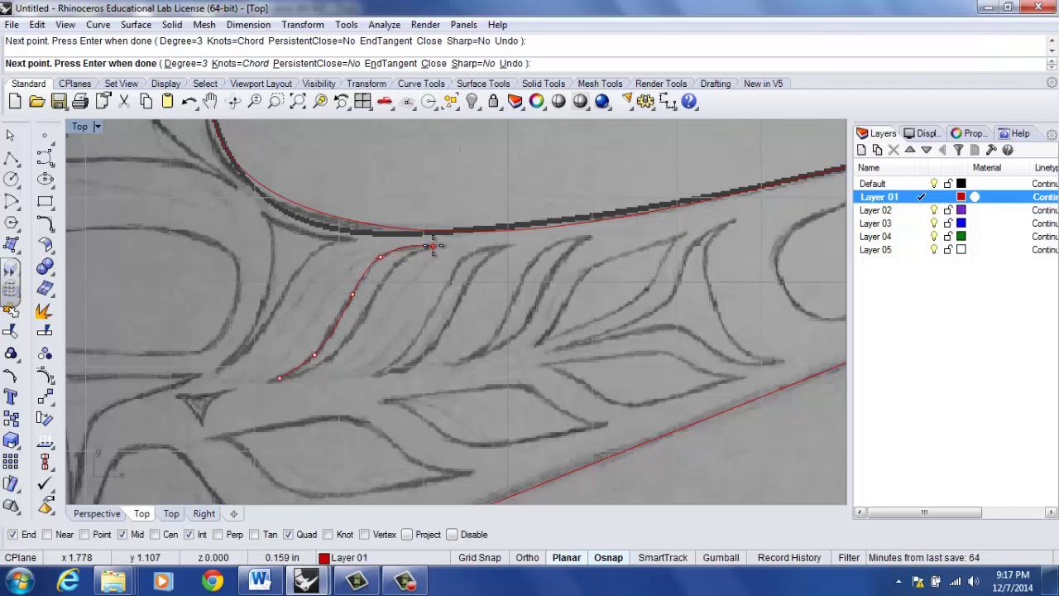
{"action": "left_click", "coordinate": [433, 245]}
{"action": "key", "text": "Return"}
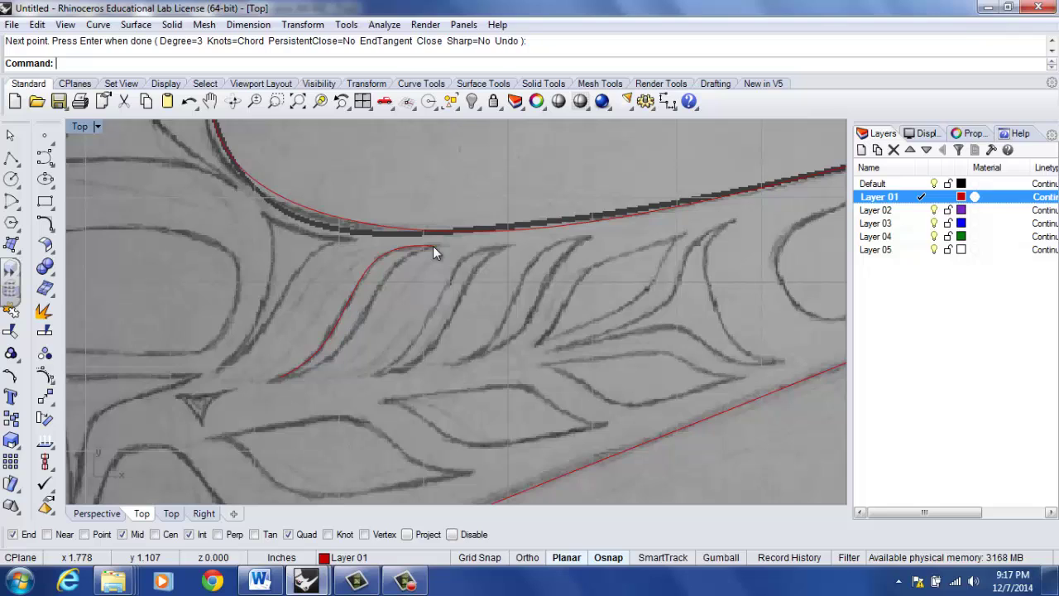
Trace the feather shape's right edge with an interpolated curve back to the lower tip, and join both edges into one closed curve.
{"action": "key", "text": "Return"}
{"action": "left_click", "coordinate": [433, 246]}
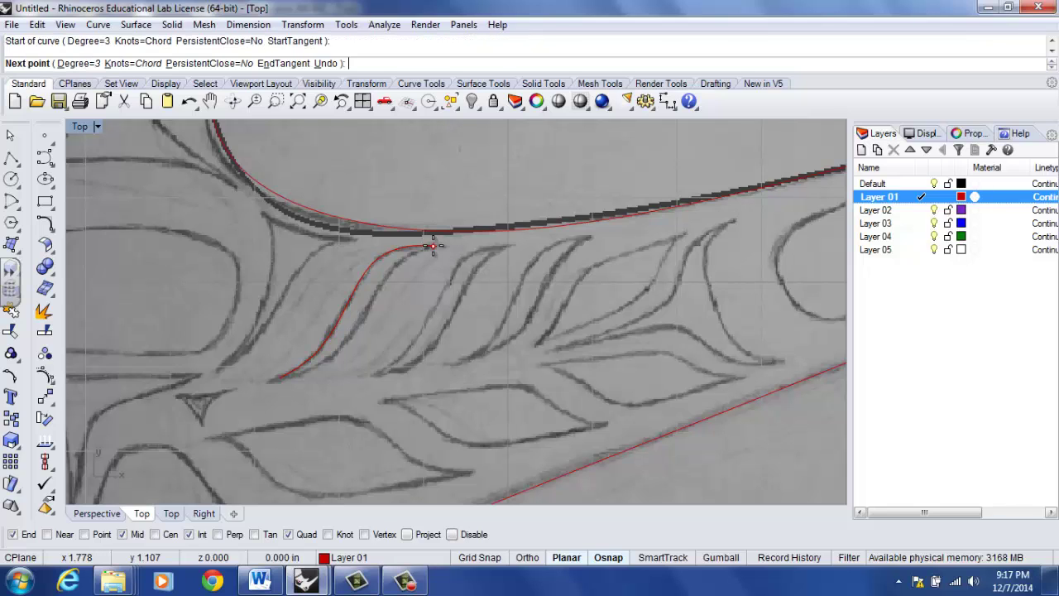
{"action": "left_click", "coordinate": [401, 259]}
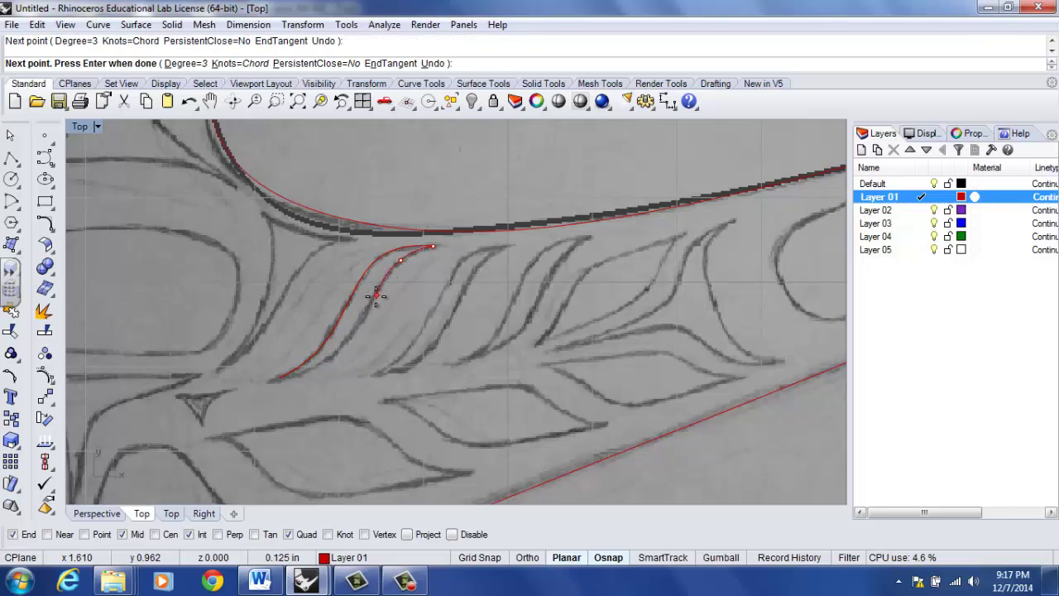
{"action": "left_click", "coordinate": [369, 305]}
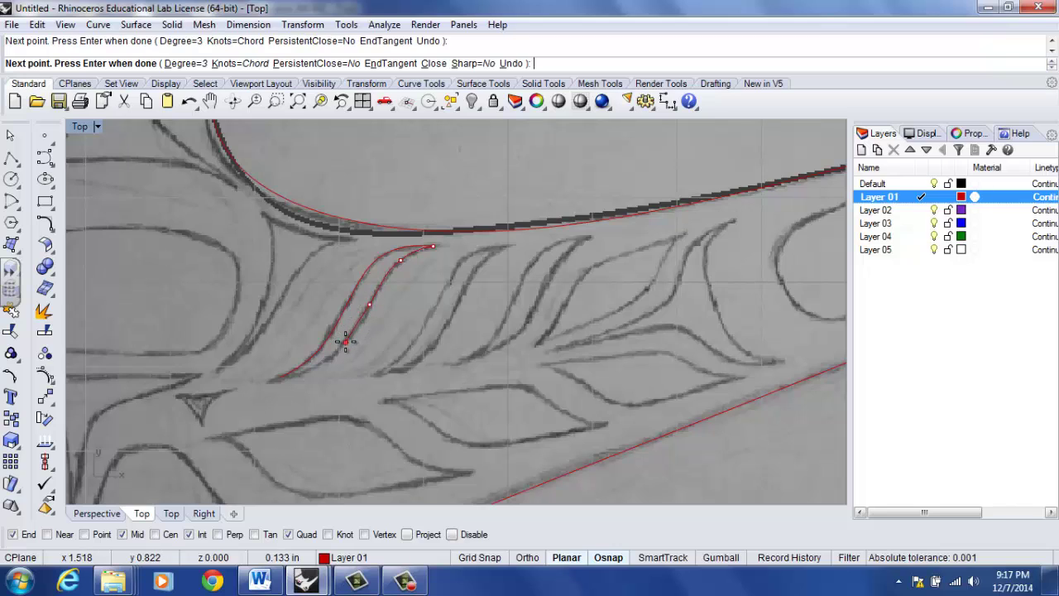
{"action": "left_click", "coordinate": [341, 343]}
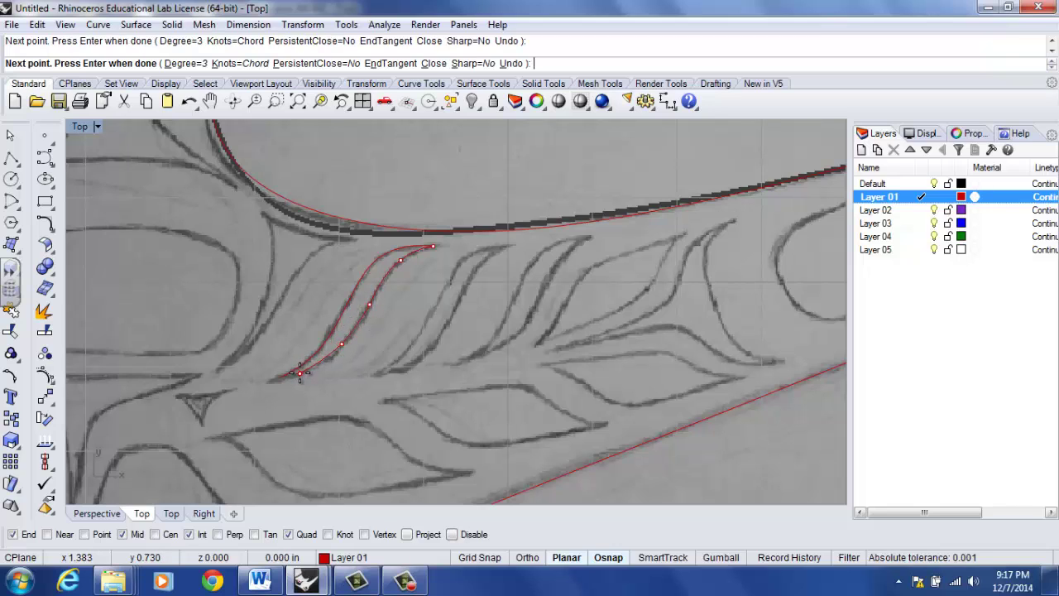
{"action": "left_click", "coordinate": [300, 373]}
{"action": "left_click", "coordinate": [282, 378]}
{"action": "key", "text": "Return"}
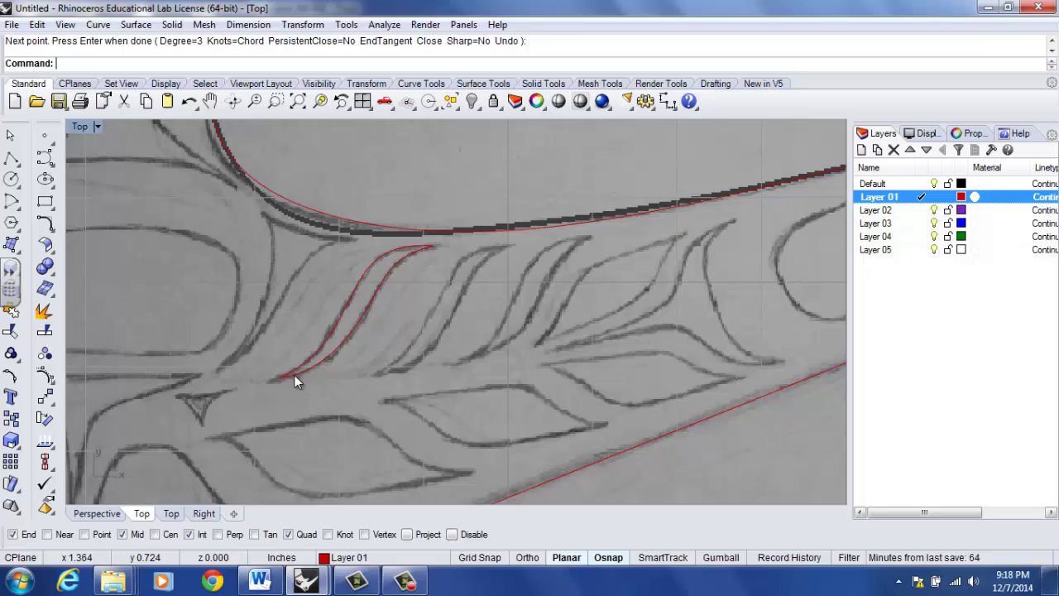
{"action": "left_click", "coordinate": [318, 367]}
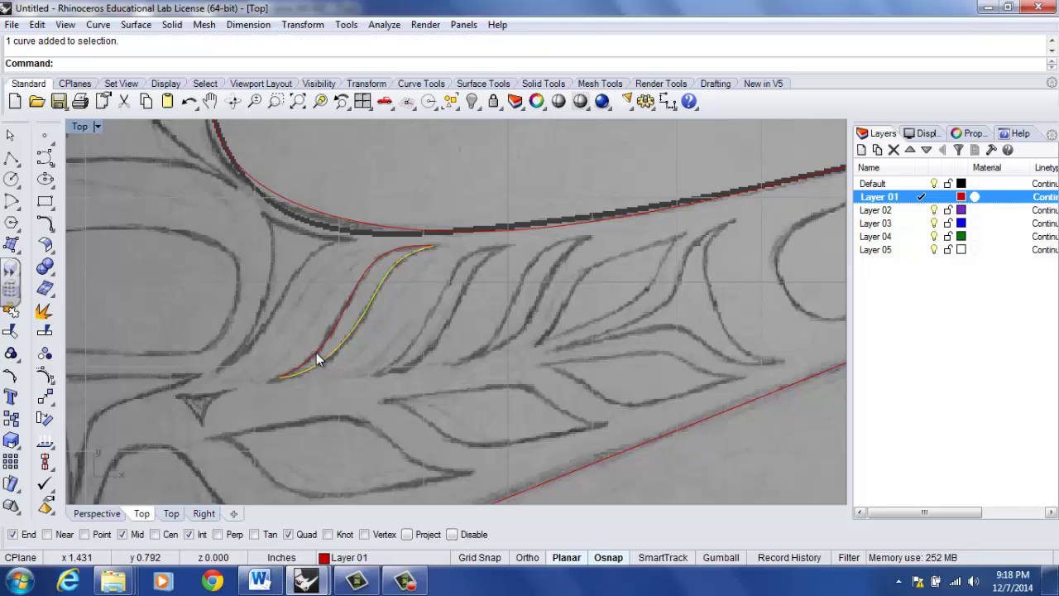
{"action": "key", "text": "ctrl+j"}
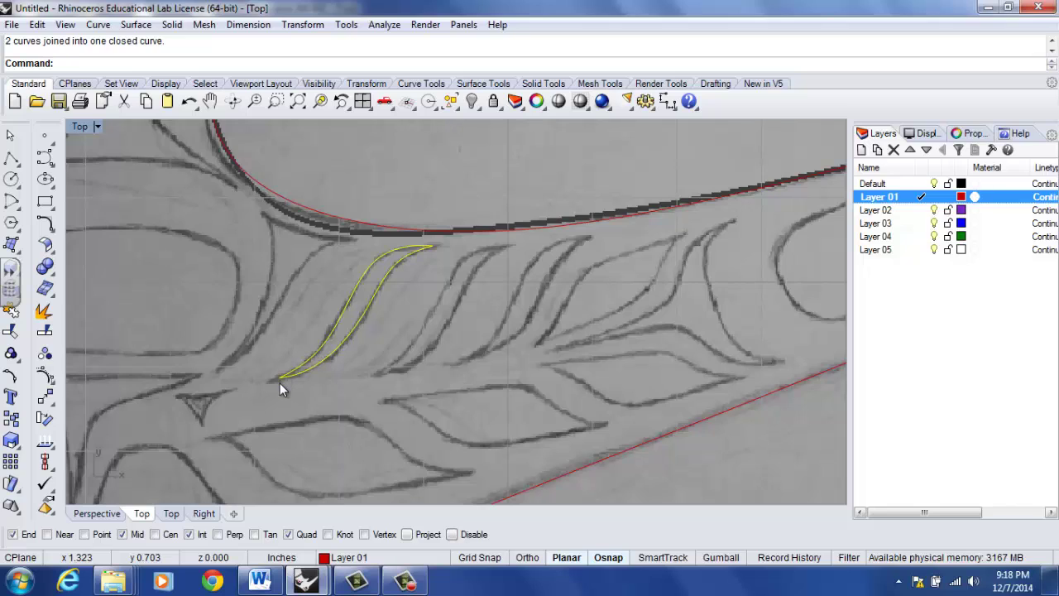
Copy the closed feather shape from its lower tip onto the lower tips of the next two sketched feathers to the right.
{"action": "type", "text": "Copy"}
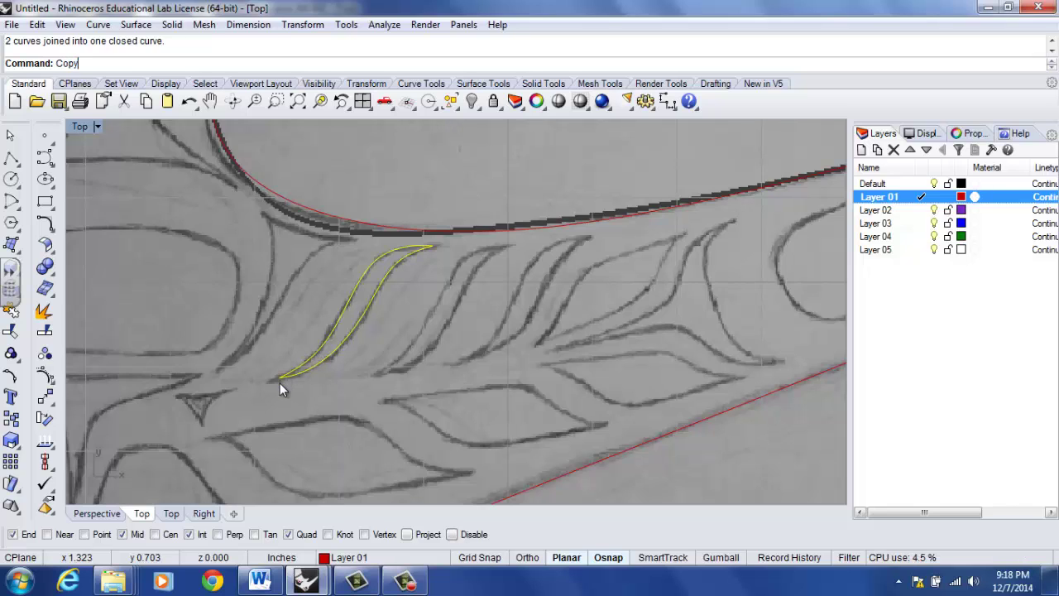
{"action": "key", "text": "Return"}
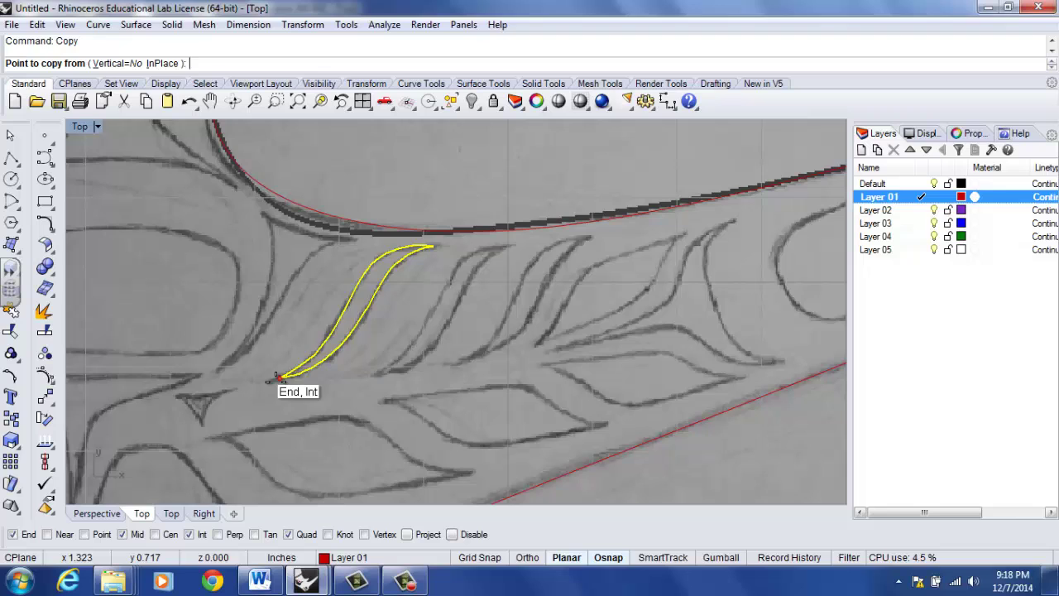
{"action": "left_click", "coordinate": [279, 377]}
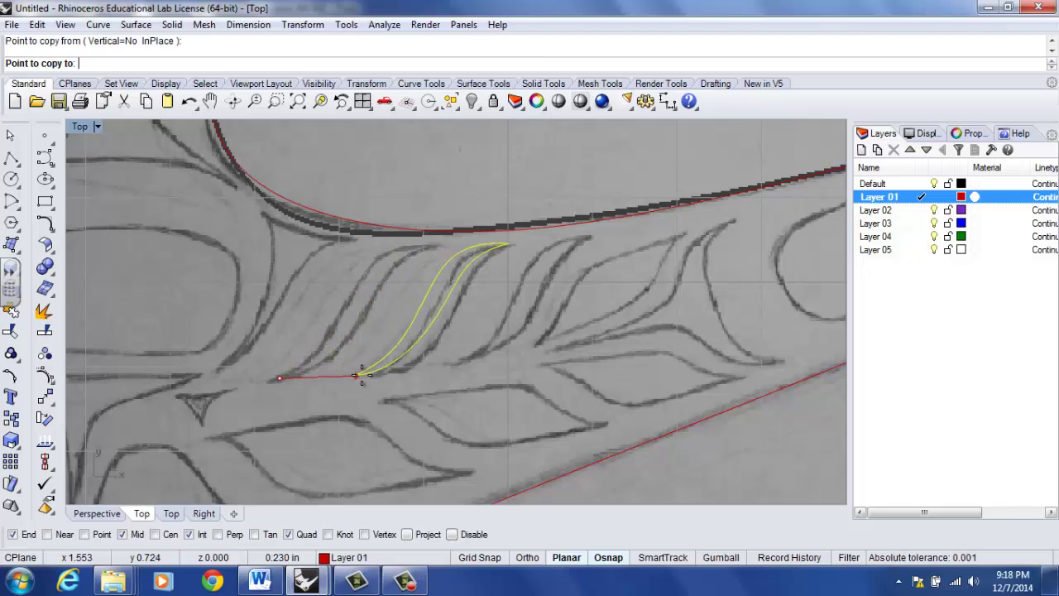
{"action": "left_click", "coordinate": [377, 373]}
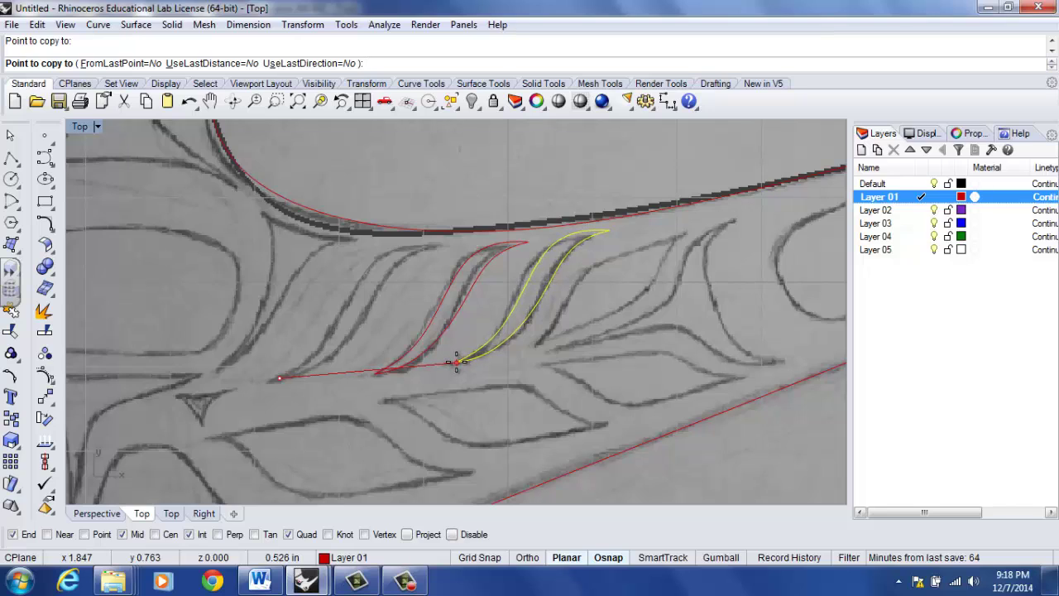
{"action": "left_click", "coordinate": [457, 362]}
{"action": "key", "text": "Return"}
{"action": "key", "text": "Escape"}
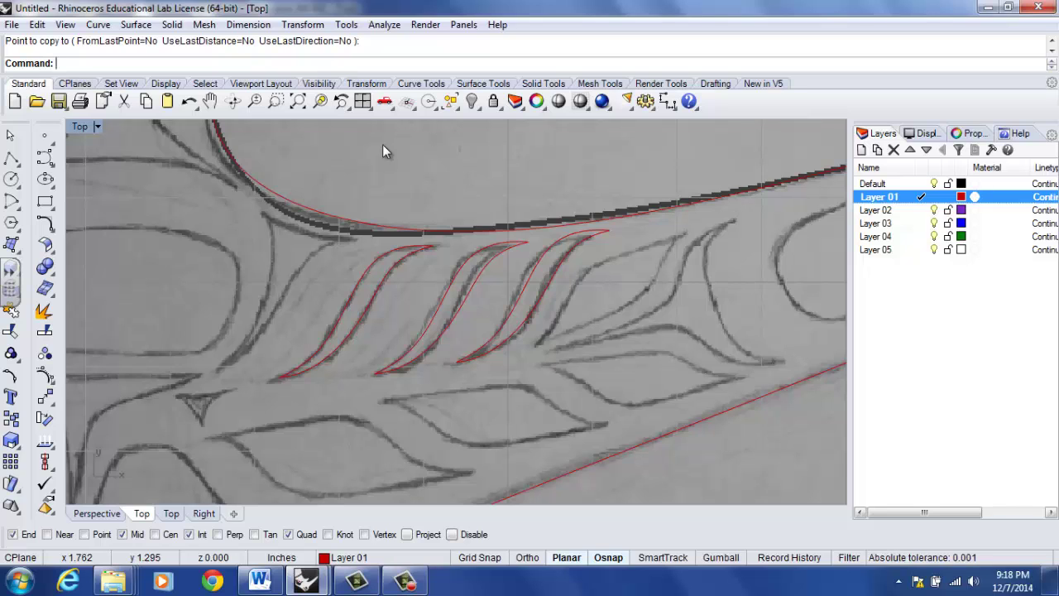
Switch to the finished Nike swoosh demo file and create a planar surface from all of its swoosh and interior curves.
{"action": "left_click", "coordinate": [298, 101]}
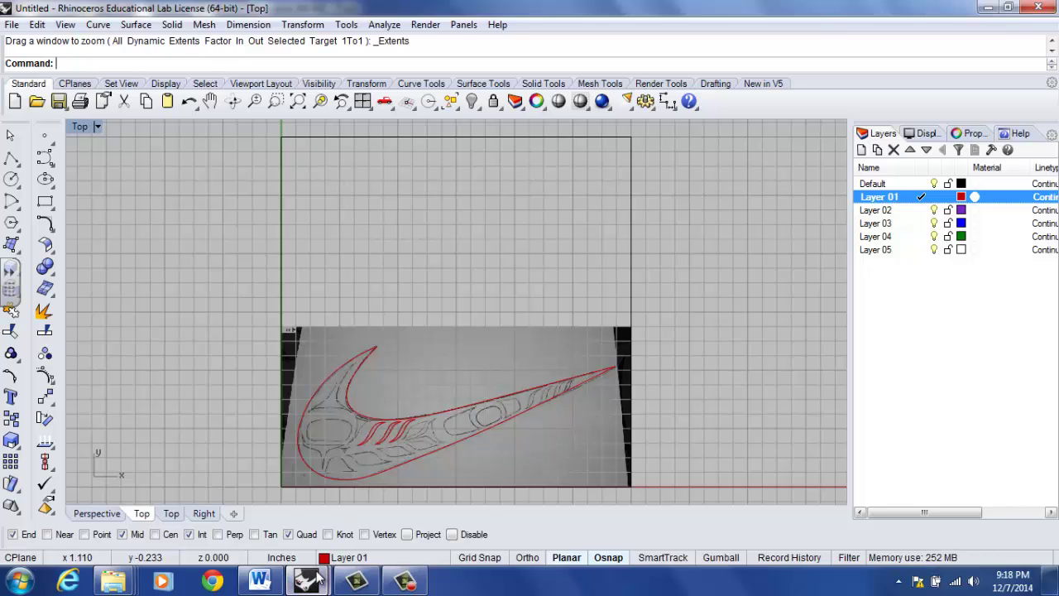
{"action": "mouse_move", "coordinate": [305, 581]}
{"action": "left_click", "coordinate": [273, 517]}
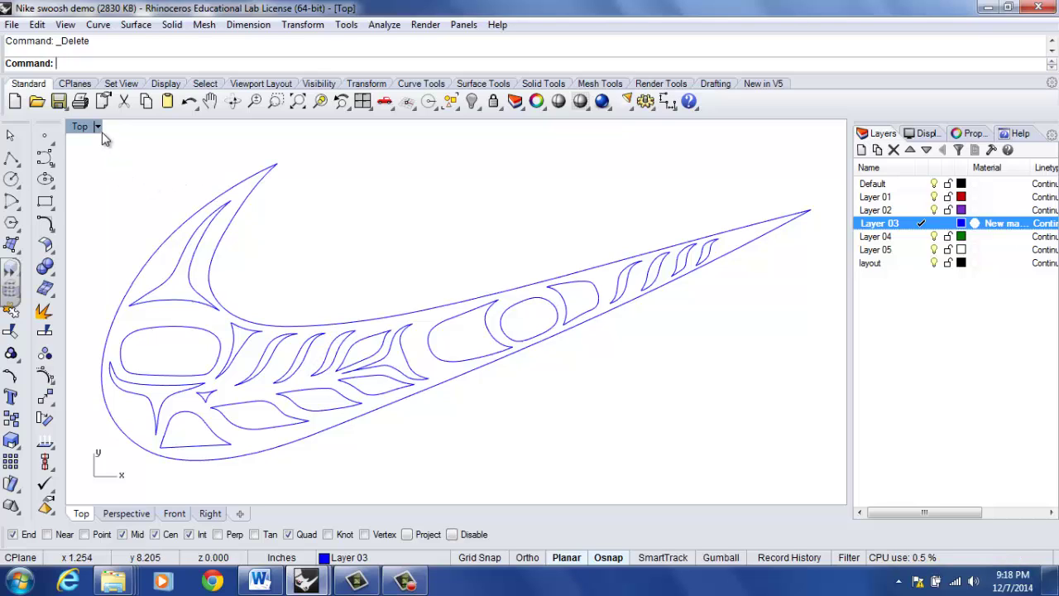
{"action": "left_click", "coordinate": [136, 25]}
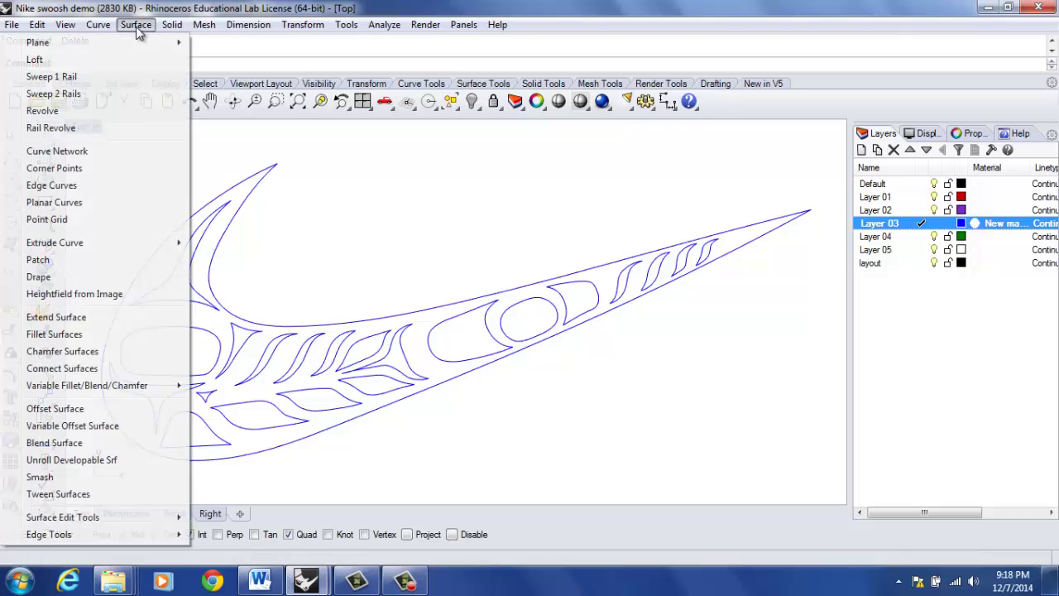
{"action": "left_click", "coordinate": [126, 202]}
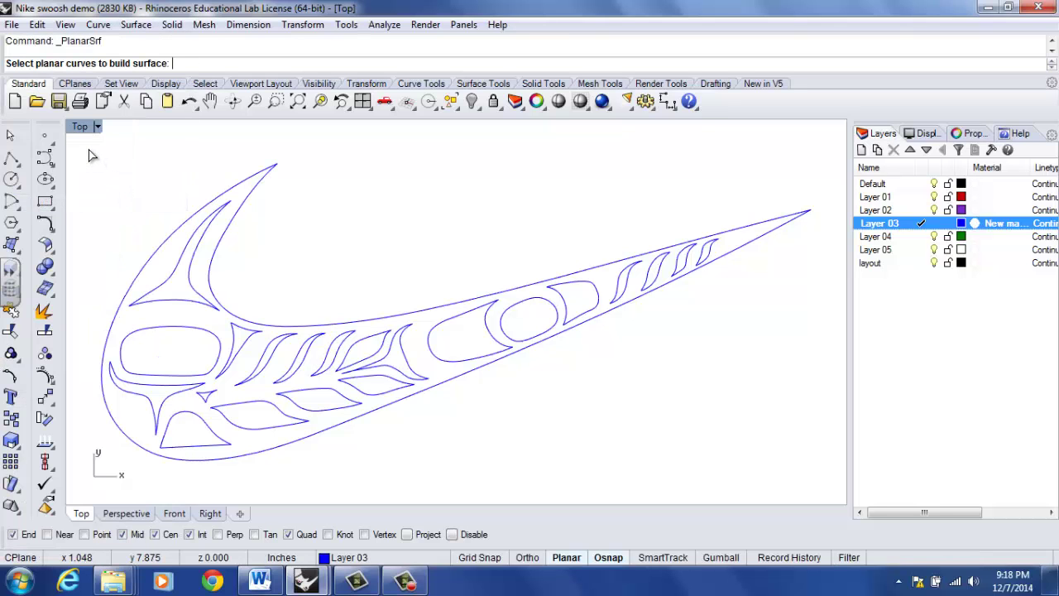
{"action": "left_click_drag", "start_coordinate": [87, 149], "coordinate": [822, 478]}
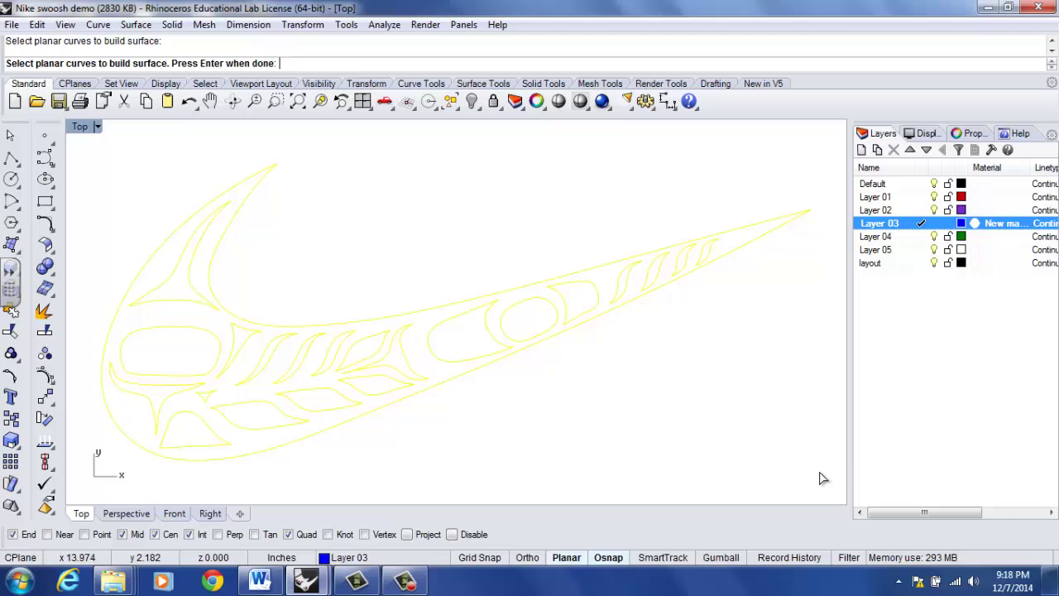
{"action": "key", "text": "Return"}
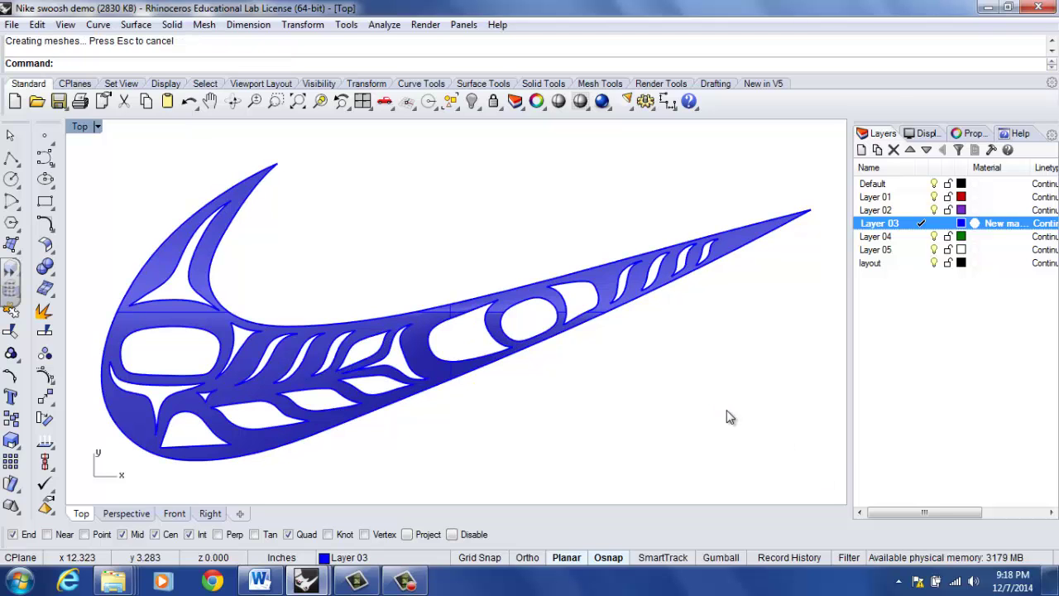
{"action": "left_click", "coordinate": [98, 126]}
{"action": "left_click", "coordinate": [348, 176]}
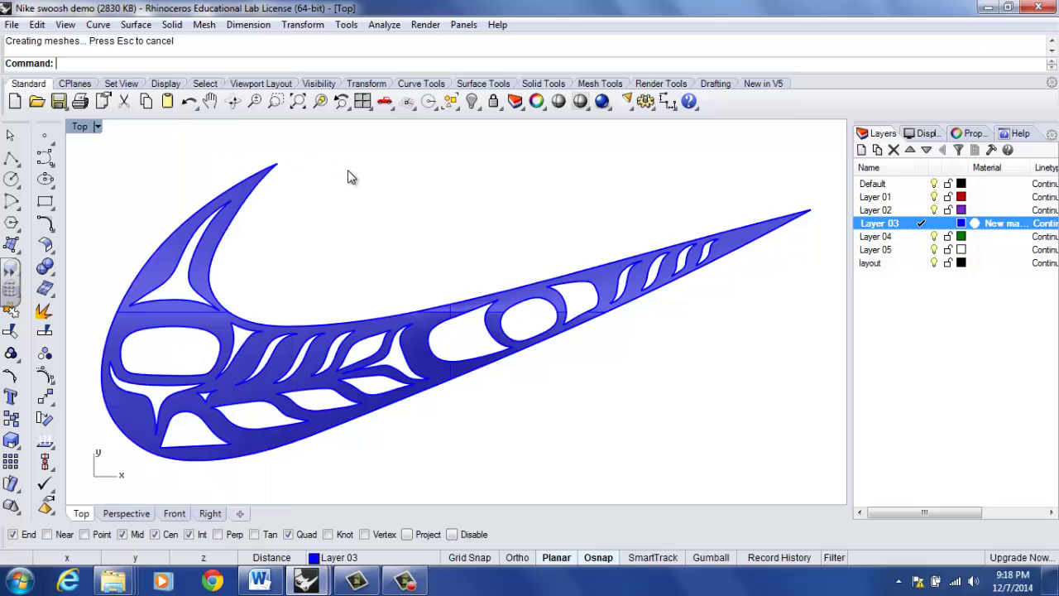